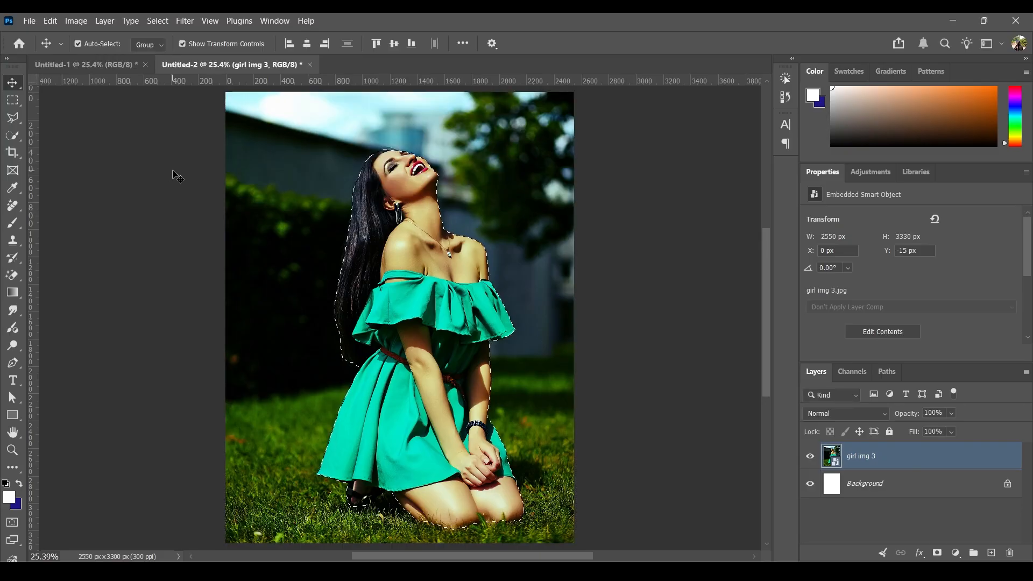
Copy the selected woman to a new layer, and copy a single pixel row across her dress's upper ruffle to another layer.
{"action": "key", "text": "ctrl+j"}
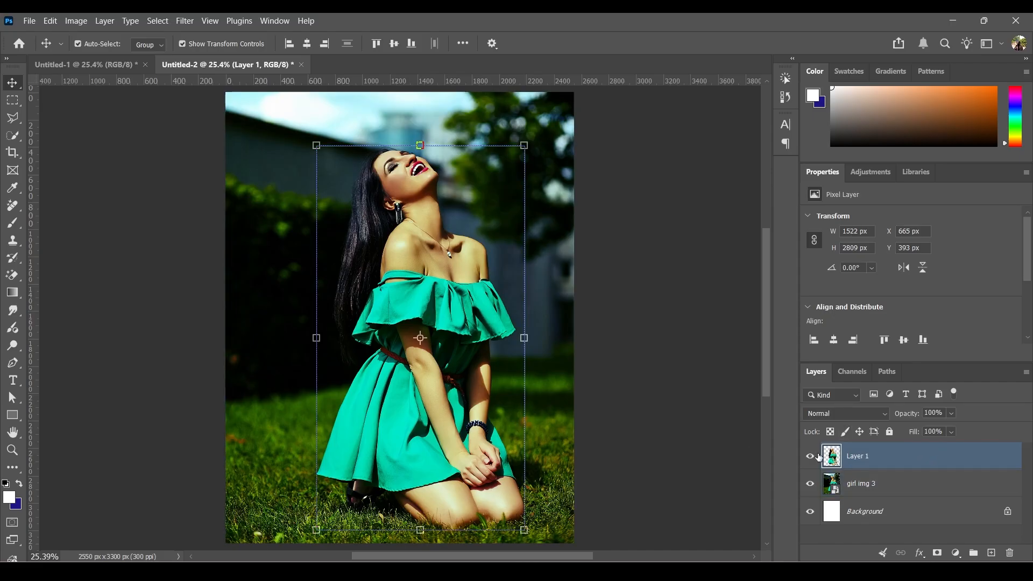
{"action": "left_click", "coordinate": [12, 100]}
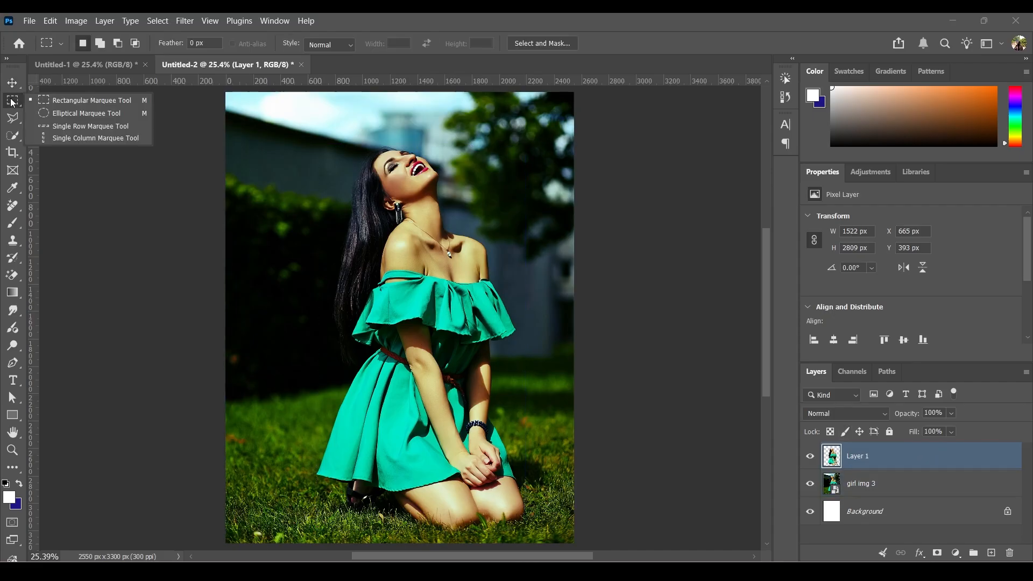
{"action": "left_click", "coordinate": [58, 127]}
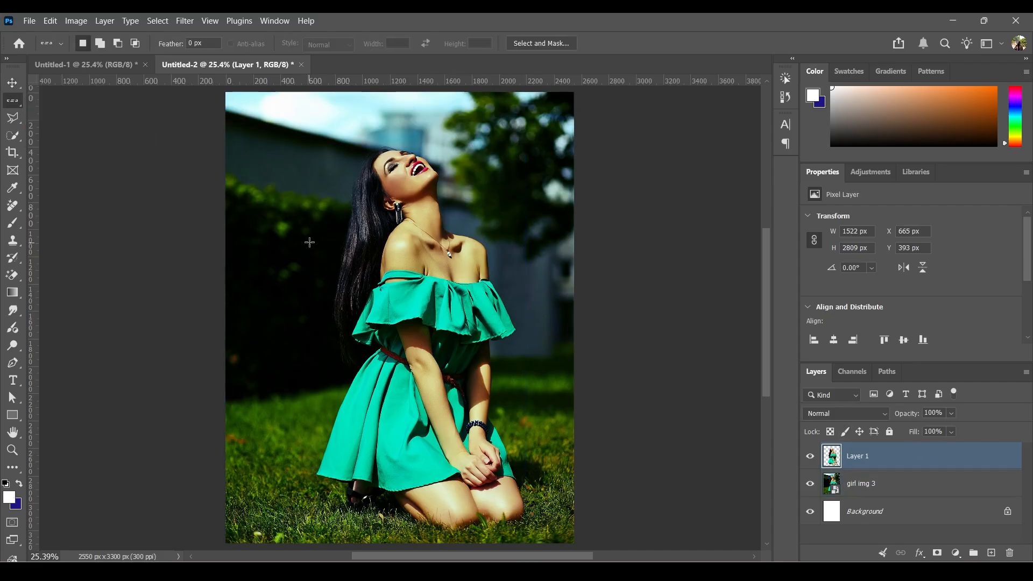
{"action": "left_click", "coordinate": [352, 296]}
{"action": "key", "text": "ctrl+j"}
Stretch the copied pixel row to the full canvas height and rotate the resulting strip by -90°.
{"action": "key", "text": "ctrl+t"}
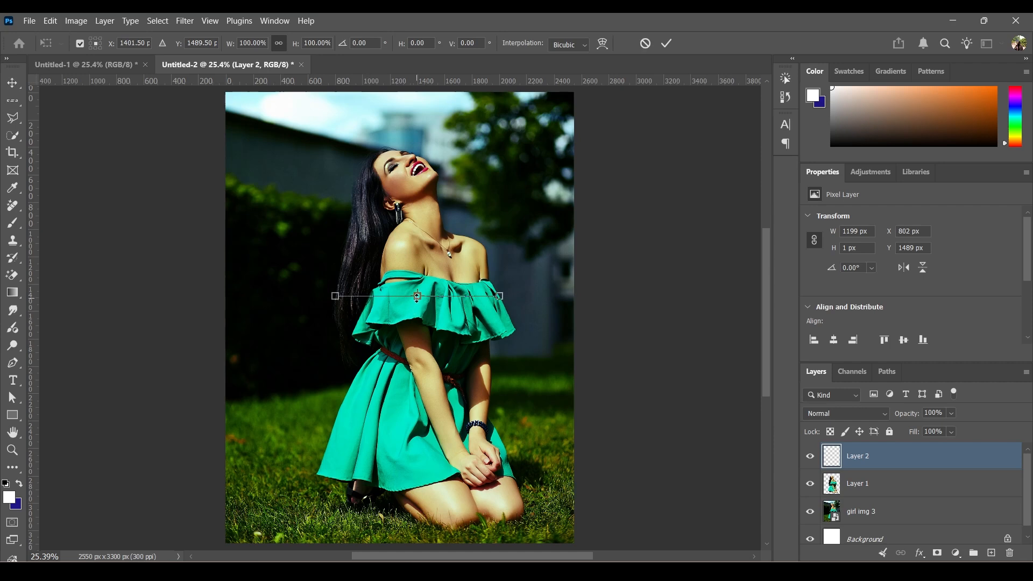
{"action": "left_click_drag", "start_coordinate": [417, 296], "coordinate": [431, 544]}
{"action": "left_click_drag", "start_coordinate": [417, 295], "coordinate": [445, 92]}
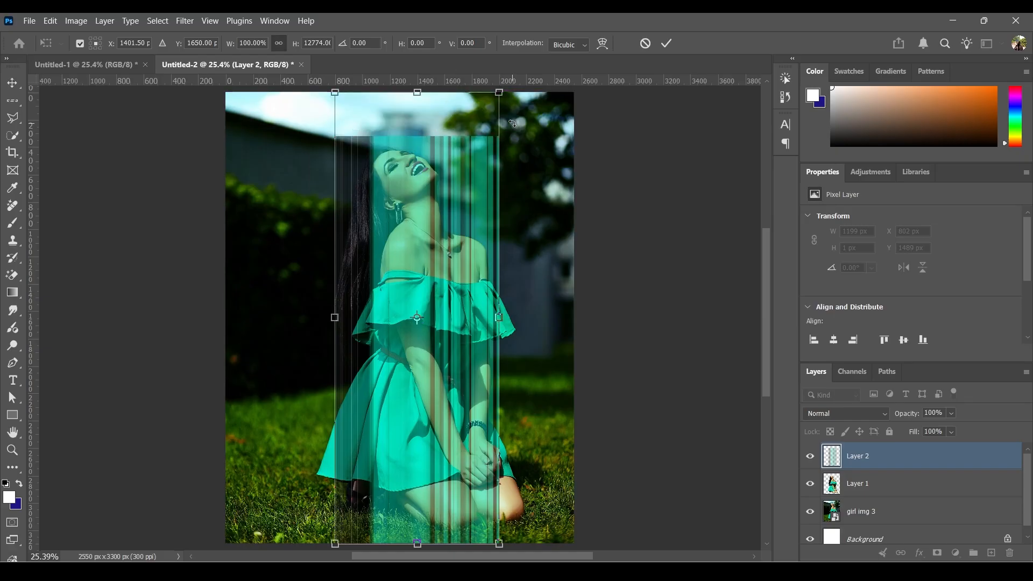
{"action": "left_click", "coordinate": [362, 42]}
{"action": "type", "text": "-90"}
{"action": "key", "text": "Return"}
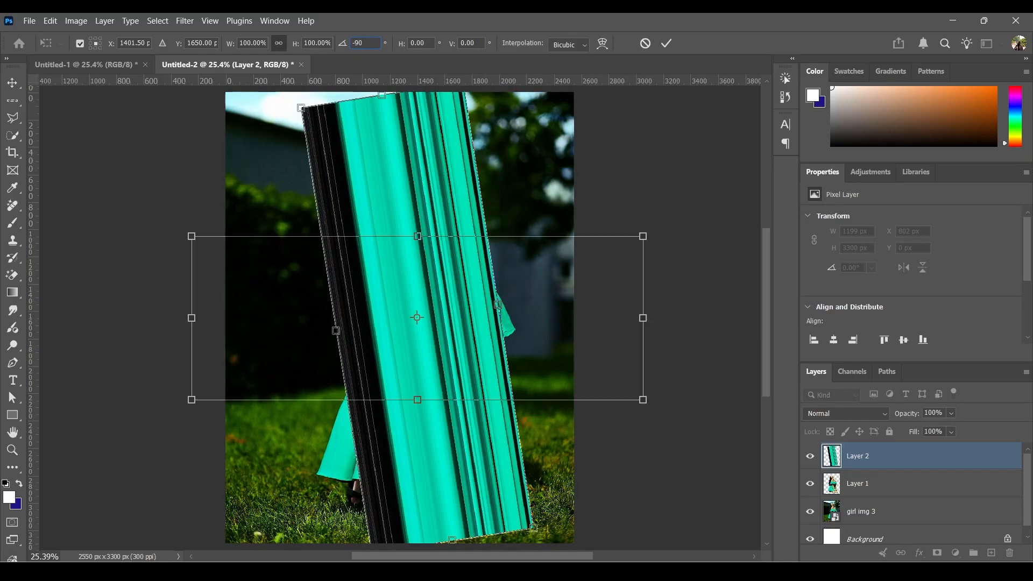
{"action": "left_click", "coordinate": [666, 43]}
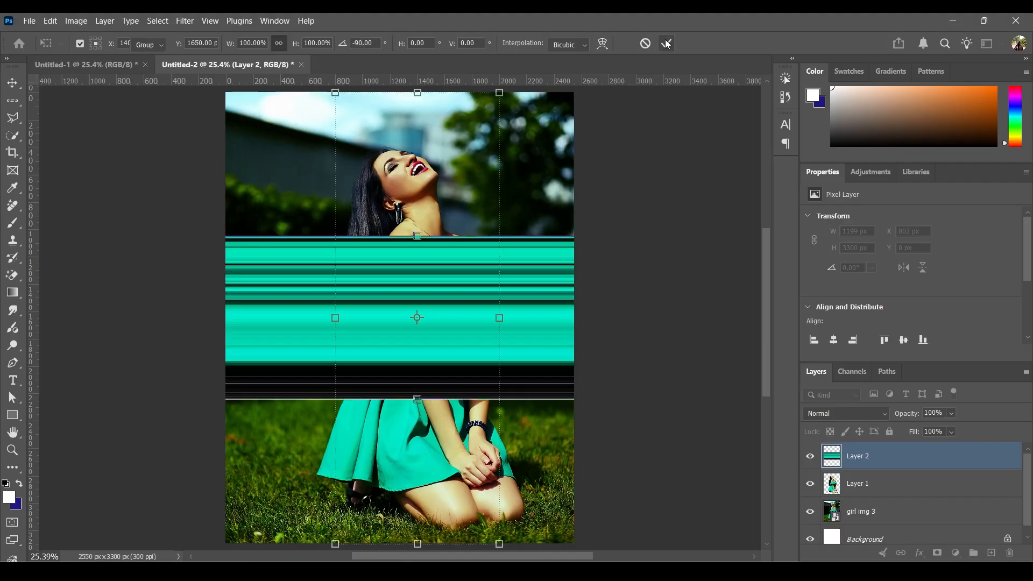
Warp the horizontal strip by pulling both of its upper corners up past the canvas's upper edge.
{"action": "left_click", "coordinate": [418, 236]}
{"action": "right_click", "coordinate": [419, 235]}
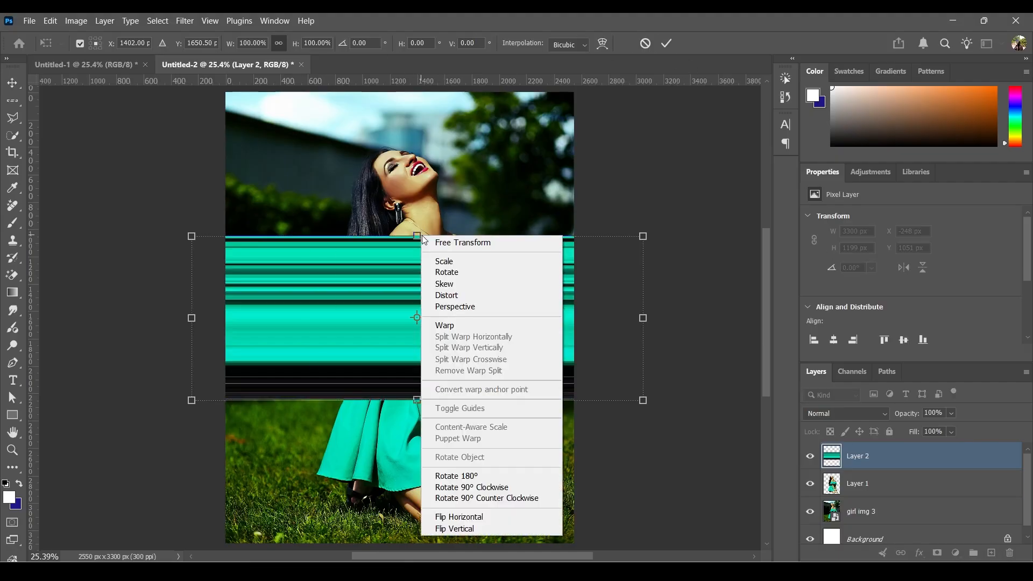
{"action": "left_click", "coordinate": [444, 325]}
{"action": "left_click_drag", "start_coordinate": [643, 239], "coordinate": [638, 103]}
{"action": "left_click_drag", "start_coordinate": [192, 329], "coordinate": [192, 148]}
Pull both lower corners of the warped strip down past the canvas's lower edge to arch its lower side.
{"action": "scroll", "coordinate": [443, 351], "scroll_direction": "down", "scroll_amount": 5}
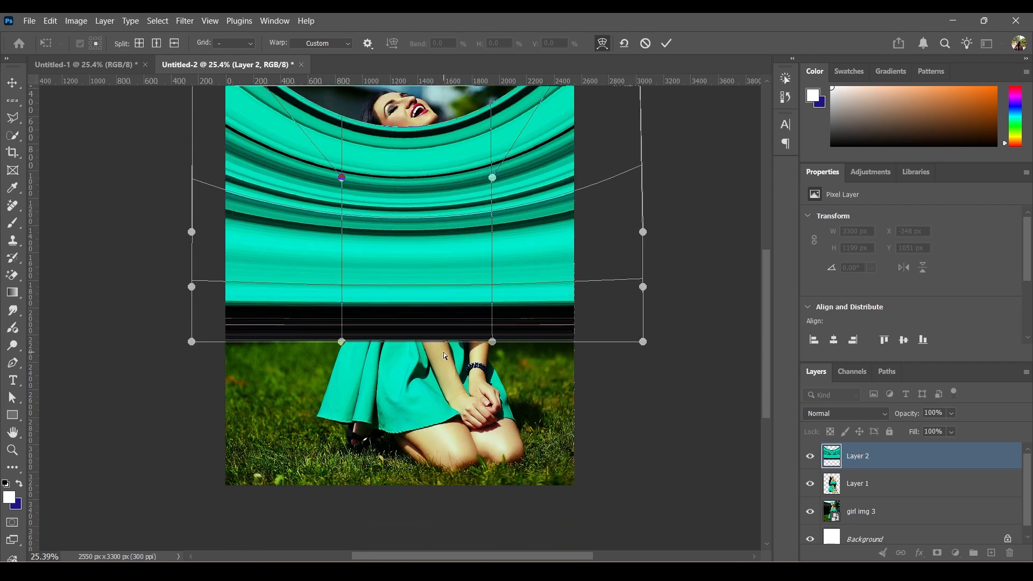
{"action": "left_click_drag", "start_coordinate": [192, 290], "coordinate": [178, 477]}
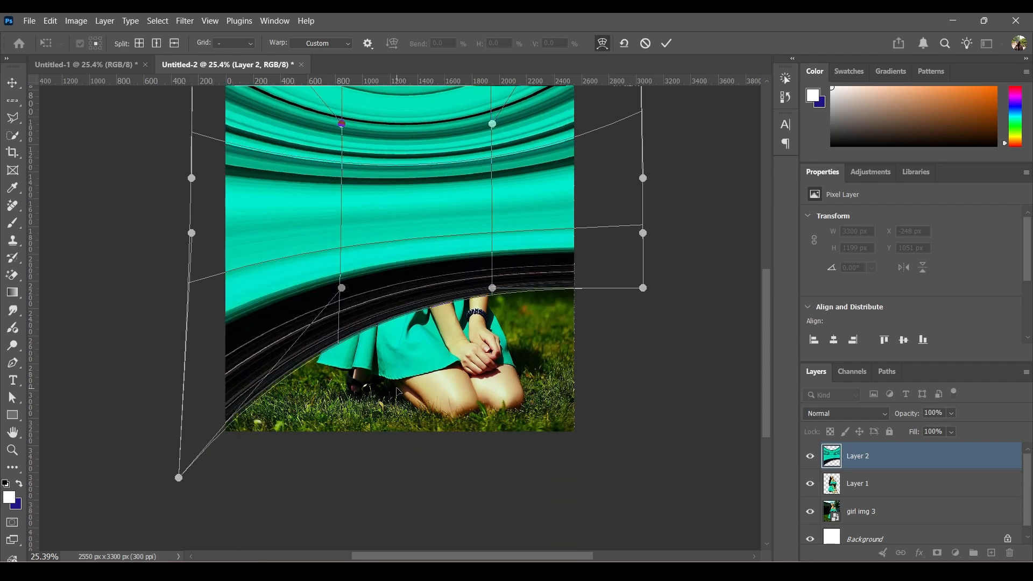
{"action": "left_click_drag", "start_coordinate": [643, 287], "coordinate": [620, 485]}
{"action": "scroll", "coordinate": [426, 340], "scroll_direction": "up", "scroll_amount": 3}
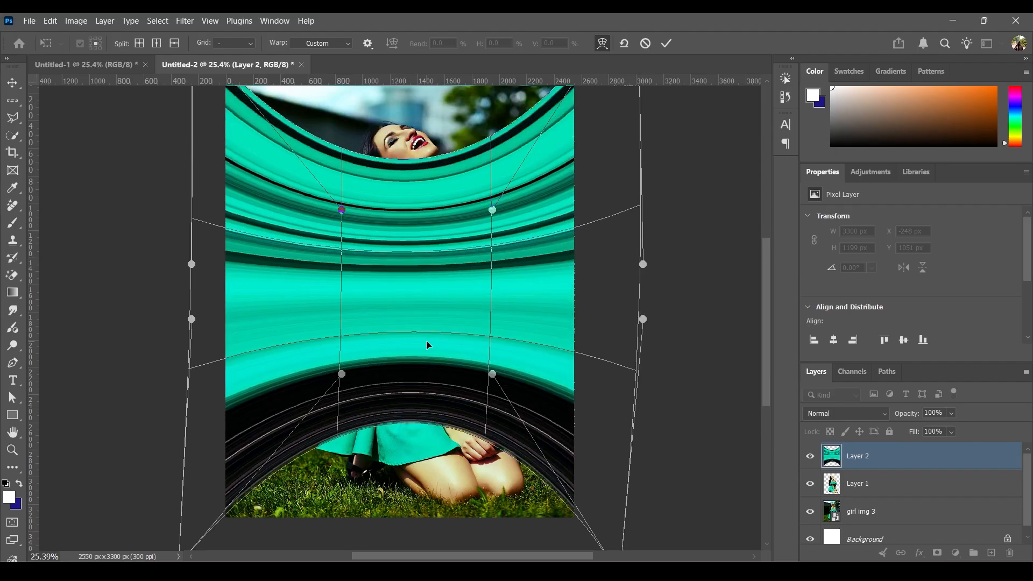
Narrow the strip's middle by pulling its upper inner warp handles down and its lower ones up until they meet, and apply the warp.
{"action": "scroll", "coordinate": [375, 254], "scroll_direction": "up", "scroll_amount": 2}
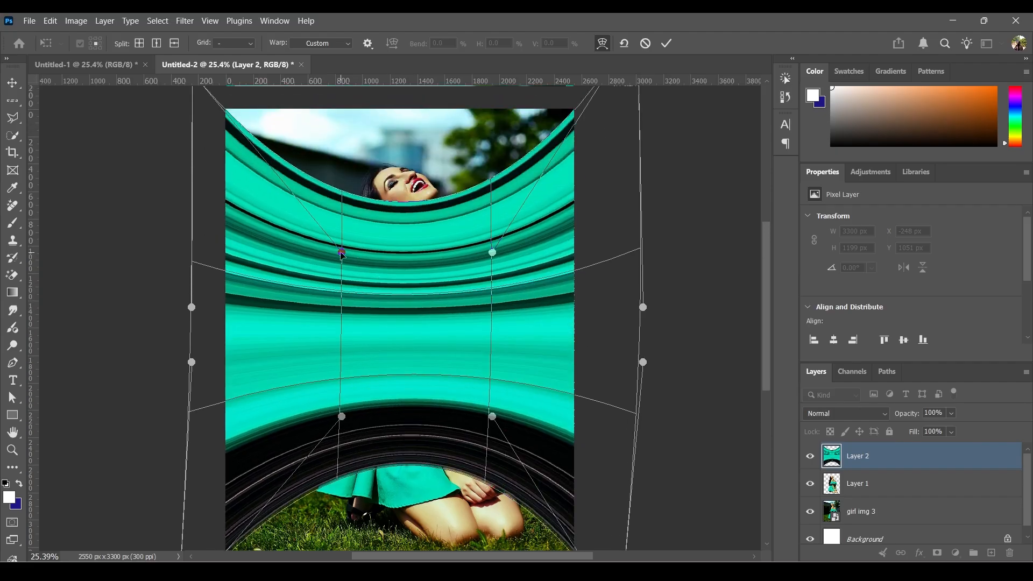
{"action": "left_click_drag", "start_coordinate": [342, 253], "coordinate": [360, 366]}
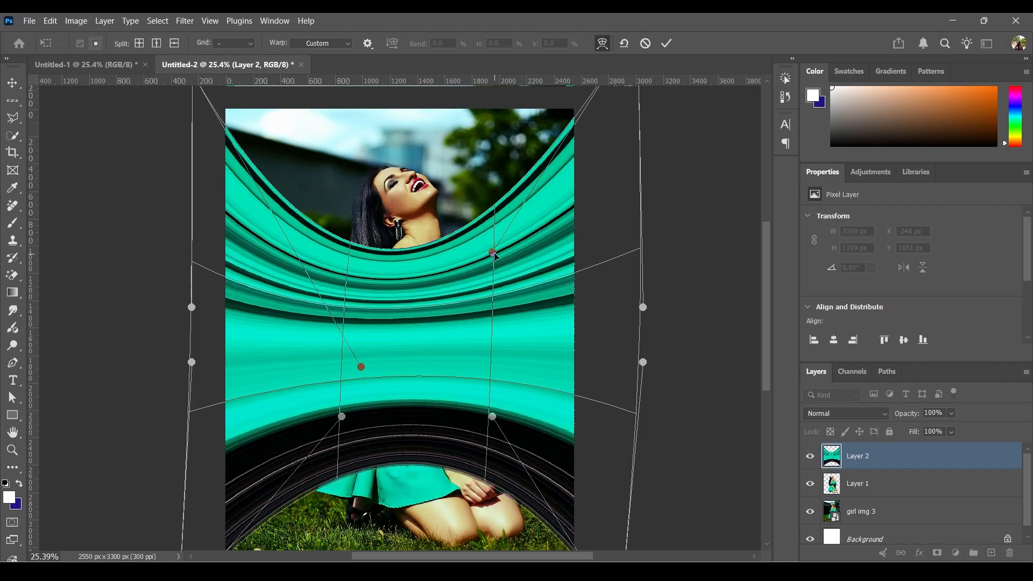
{"action": "left_click_drag", "start_coordinate": [493, 253], "coordinate": [476, 364]}
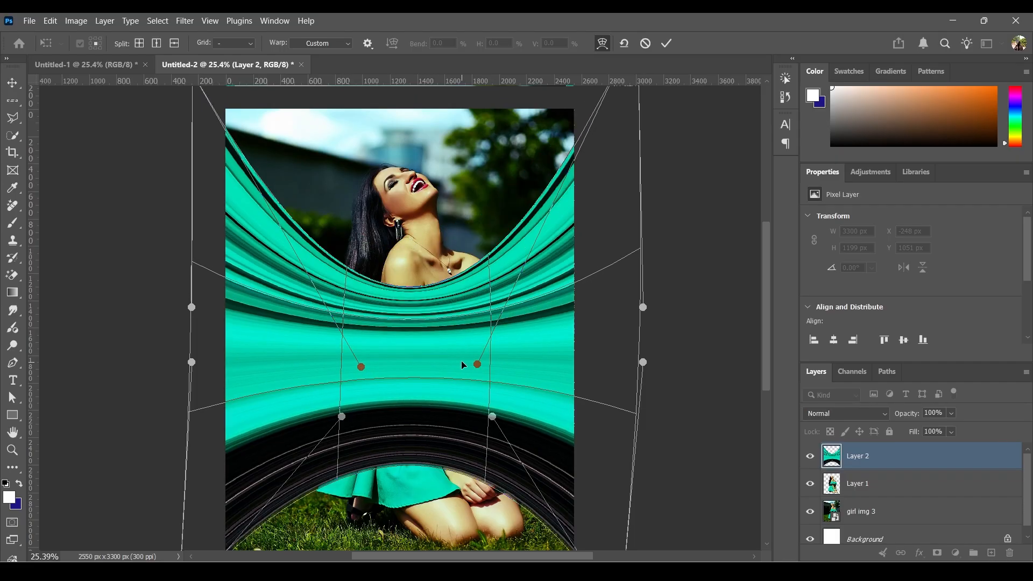
{"action": "left_click_drag", "start_coordinate": [342, 416], "coordinate": [361, 367]}
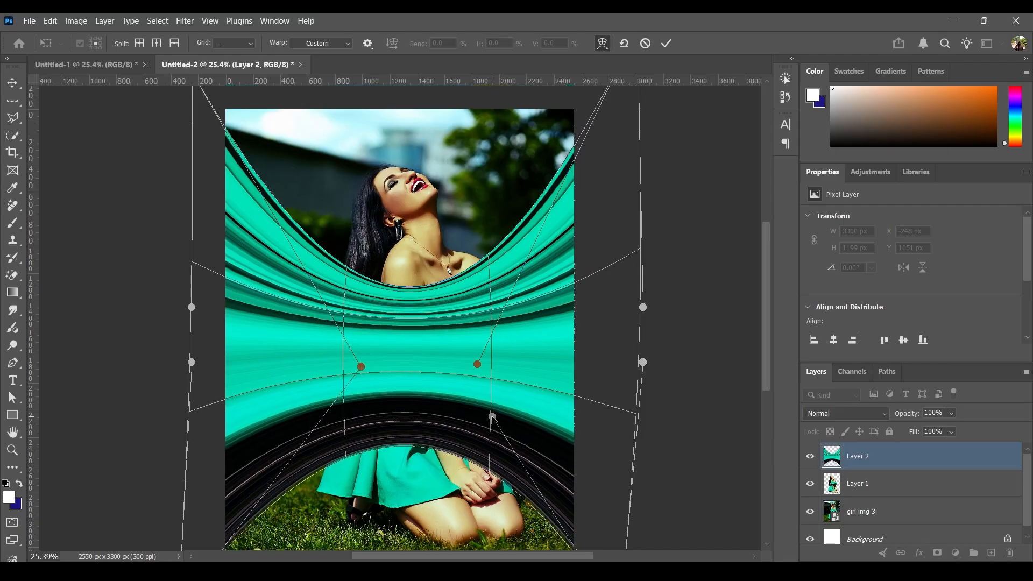
{"action": "left_click_drag", "start_coordinate": [492, 416], "coordinate": [478, 366]}
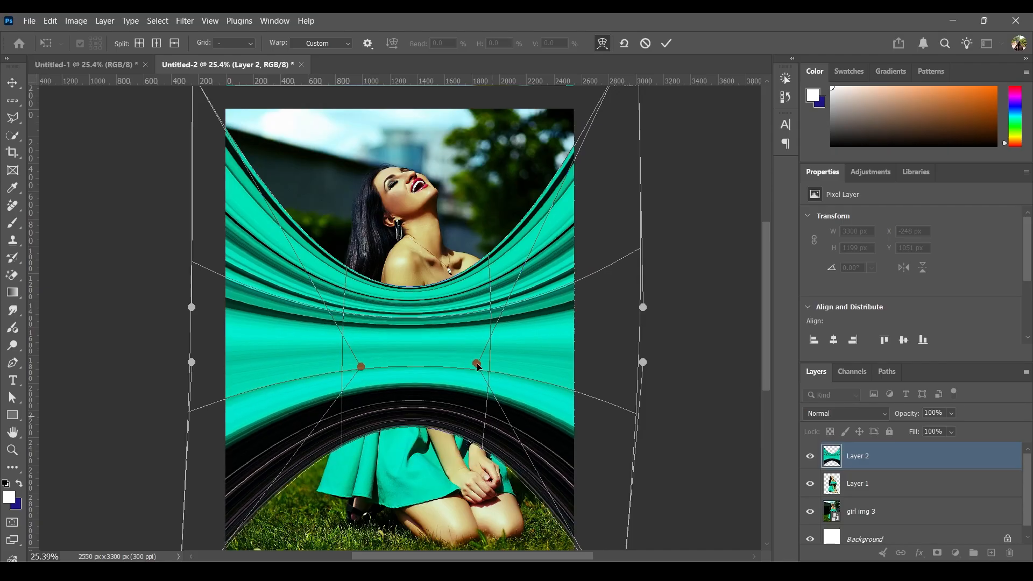
{"action": "scroll", "coordinate": [422, 351], "scroll_direction": "down", "scroll_amount": 2}
{"action": "scroll", "coordinate": [421, 351], "scroll_direction": "up", "scroll_amount": 1}
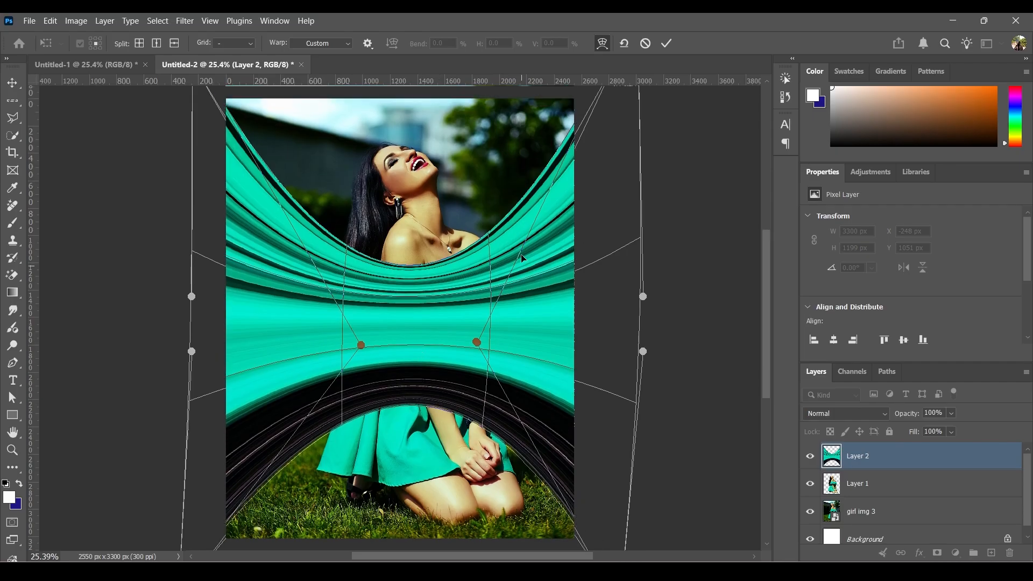
{"action": "scroll", "coordinate": [527, 257], "scroll_direction": "up", "scroll_amount": 1}
{"action": "left_click", "coordinate": [667, 45]}
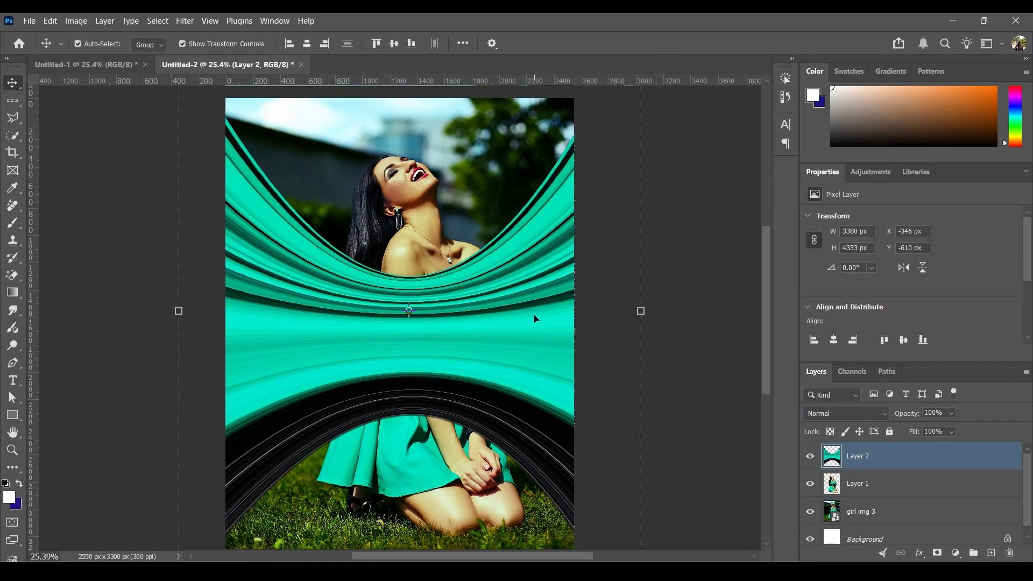
Move the warped strip's layer, Layer 2, below the woman's cutout, Layer 1.
{"action": "key", "text": "ctrl+0"}
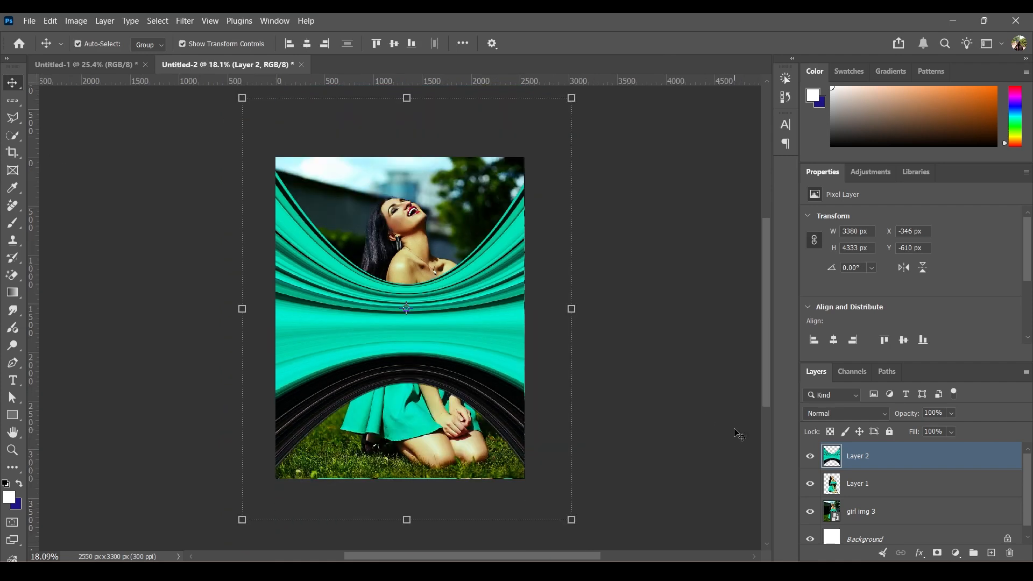
{"action": "left_click_drag", "start_coordinate": [888, 457], "coordinate": [879, 489]}
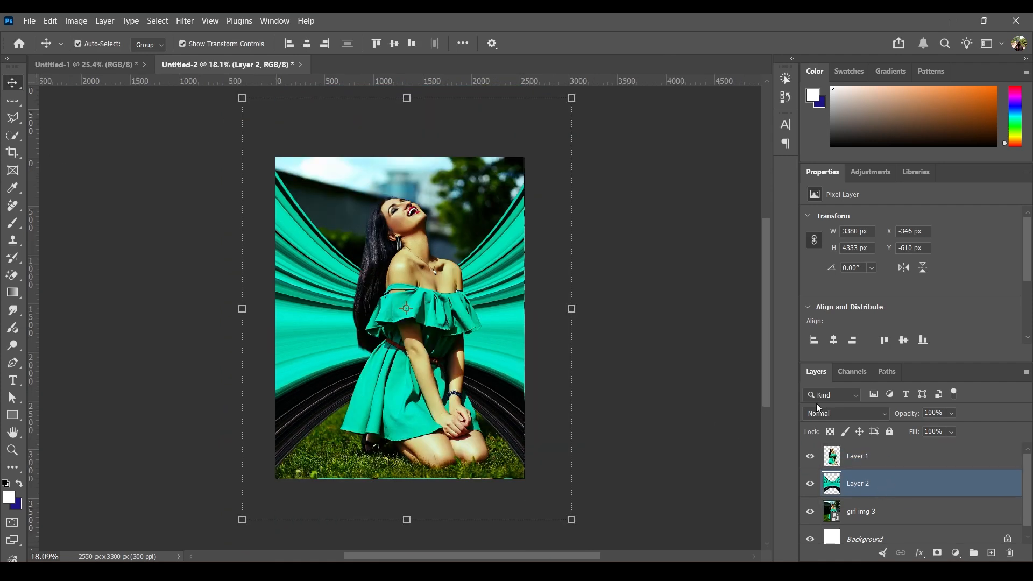
{"action": "left_click", "coordinate": [705, 371]}
{"action": "key", "text": "ctrl+0"}
Add a white 20 px outside Stroke effect to the woman's cutout on Layer 1.
{"action": "left_click", "coordinate": [882, 458]}
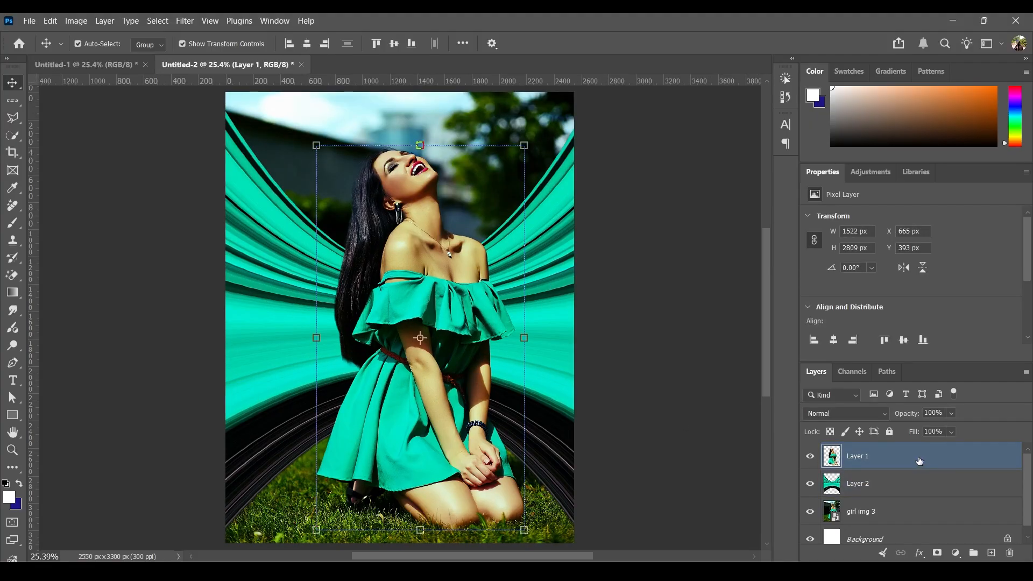
{"action": "left_click", "coordinate": [920, 553]}
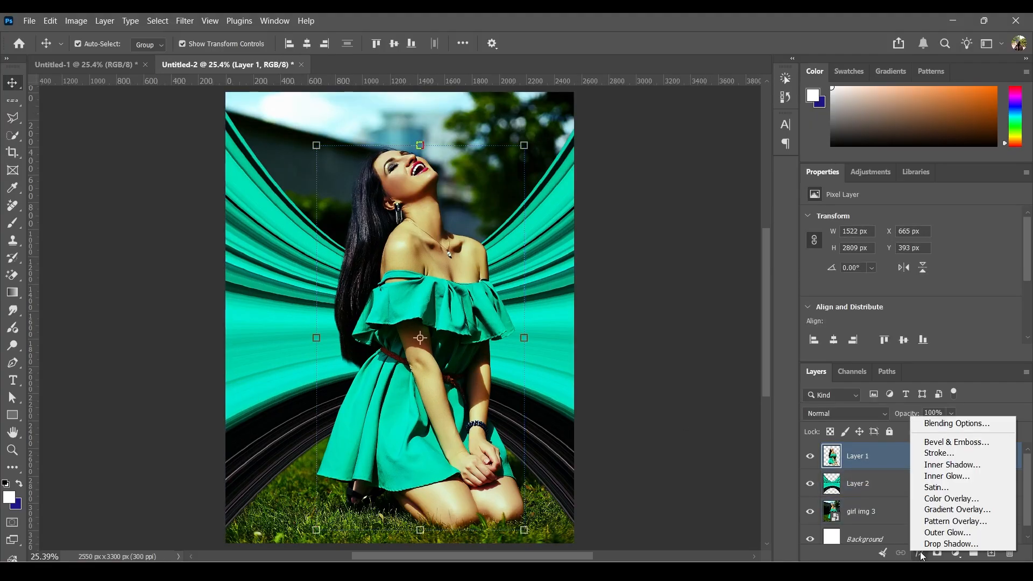
{"action": "left_click", "coordinate": [930, 425]}
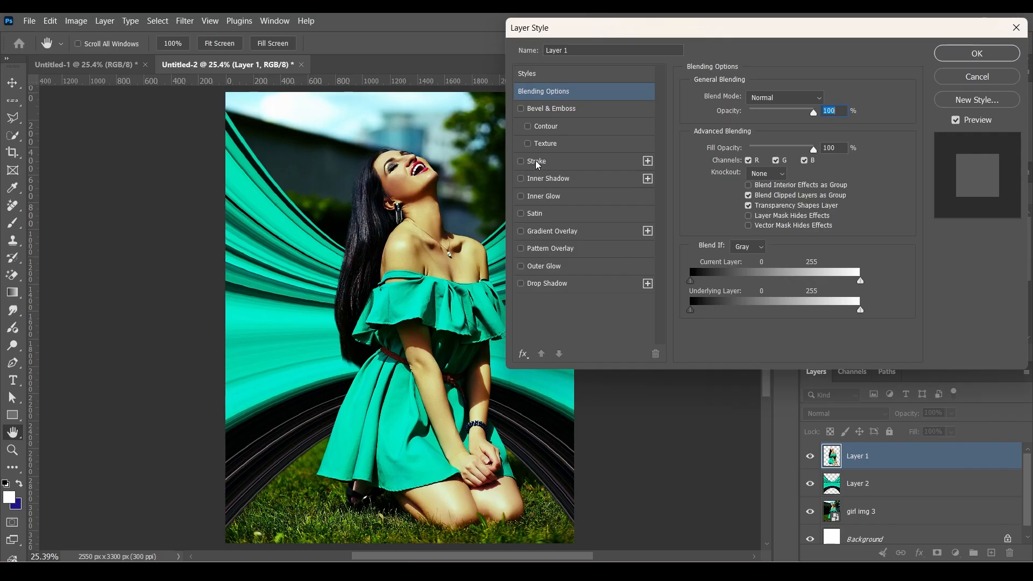
{"action": "left_click", "coordinate": [537, 163]}
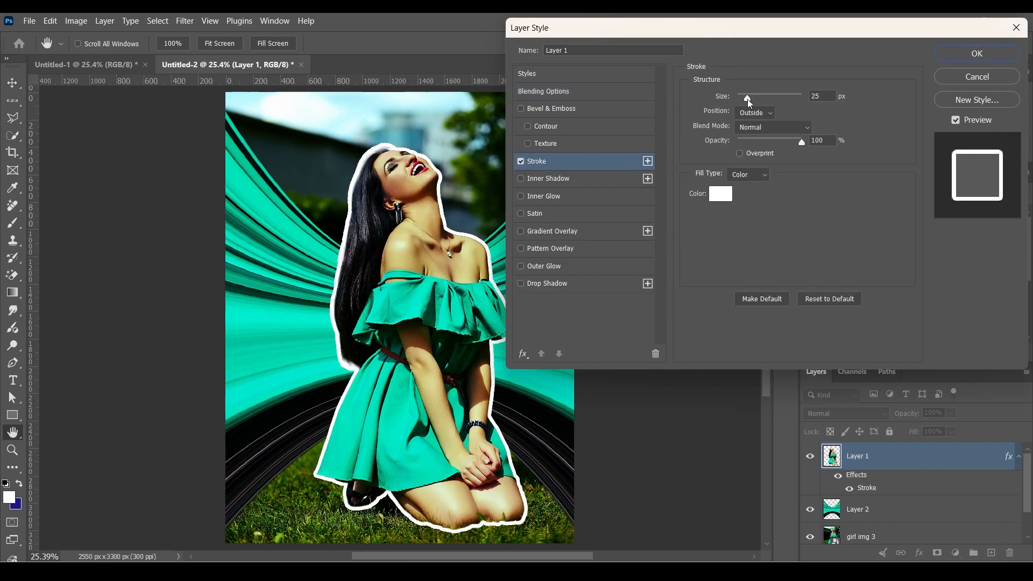
{"action": "left_click_drag", "start_coordinate": [747, 99], "coordinate": [744, 99]}
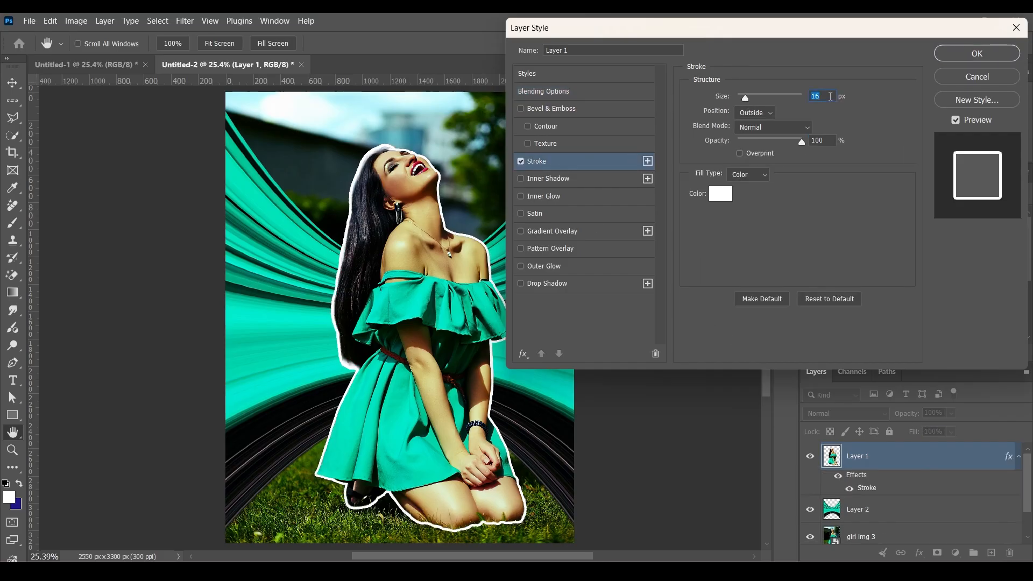
{"action": "type", "text": "20"}
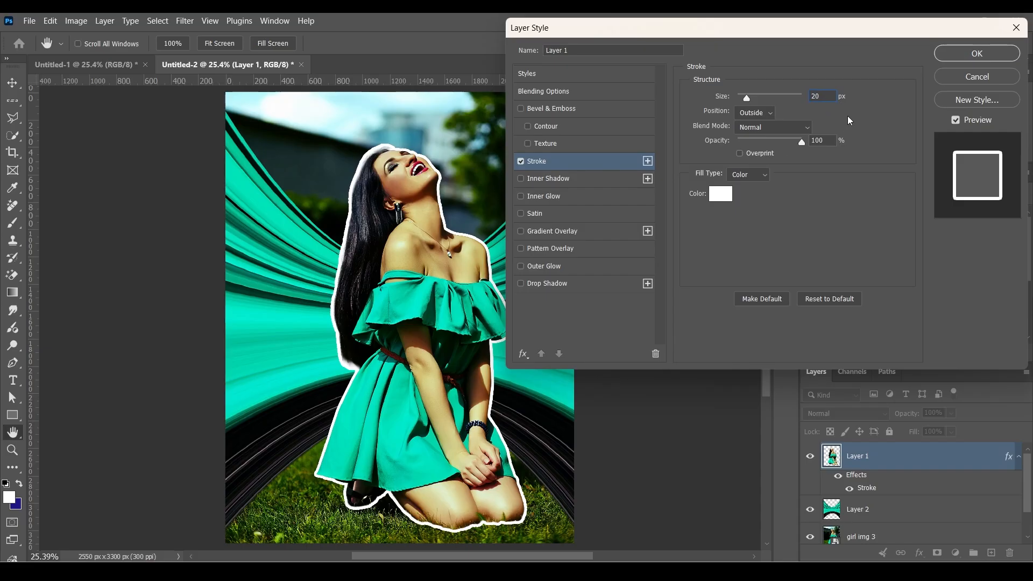
{"action": "left_click", "coordinate": [966, 54]}
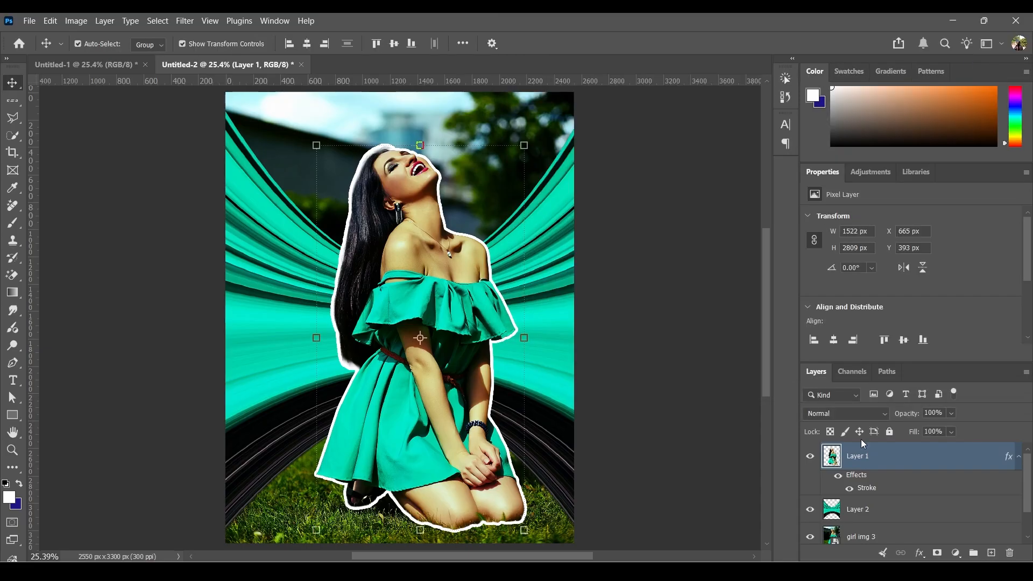
Copy the Stroke effect from Layer 1 to the warped strip on Layer 2.
{"action": "left_click", "coordinate": [882, 506]}
{"action": "left_click", "coordinate": [881, 489]}
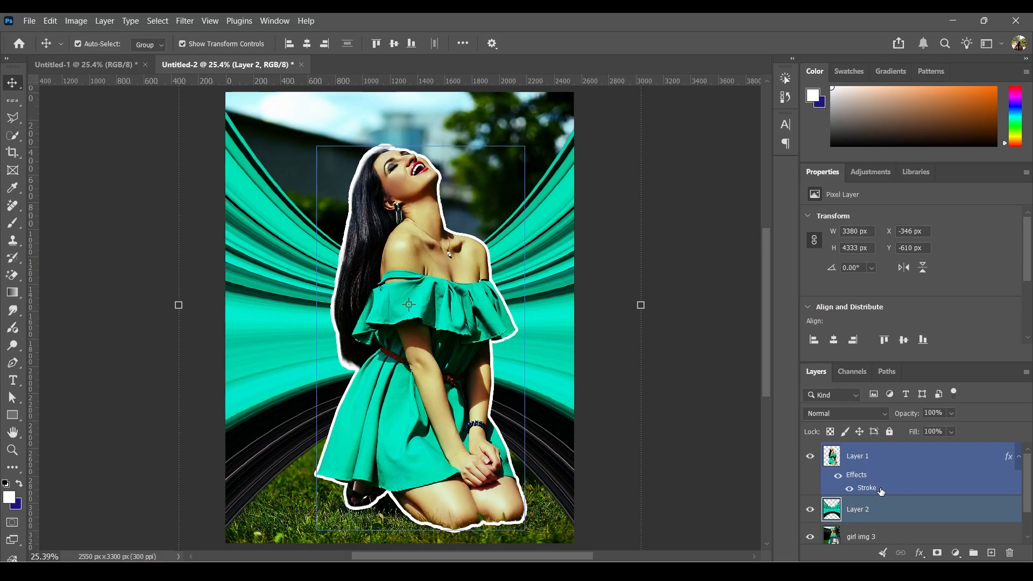
{"action": "left_click_drag", "start_coordinate": [881, 491], "coordinate": [880, 511]}
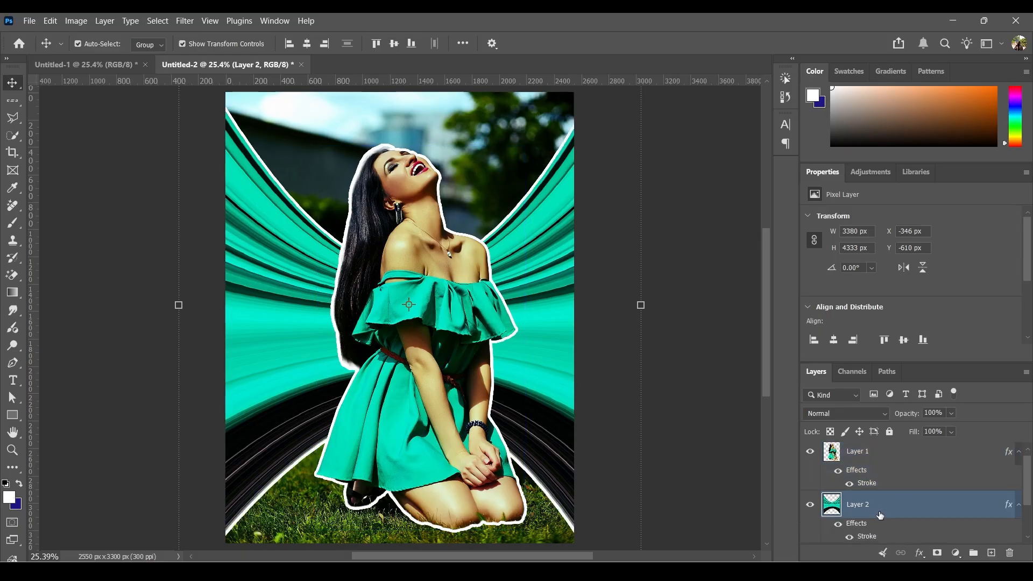
Create a new layer above Layer 1 and make a rectangular selection of the whole canvas.
{"action": "left_click", "coordinate": [912, 456]}
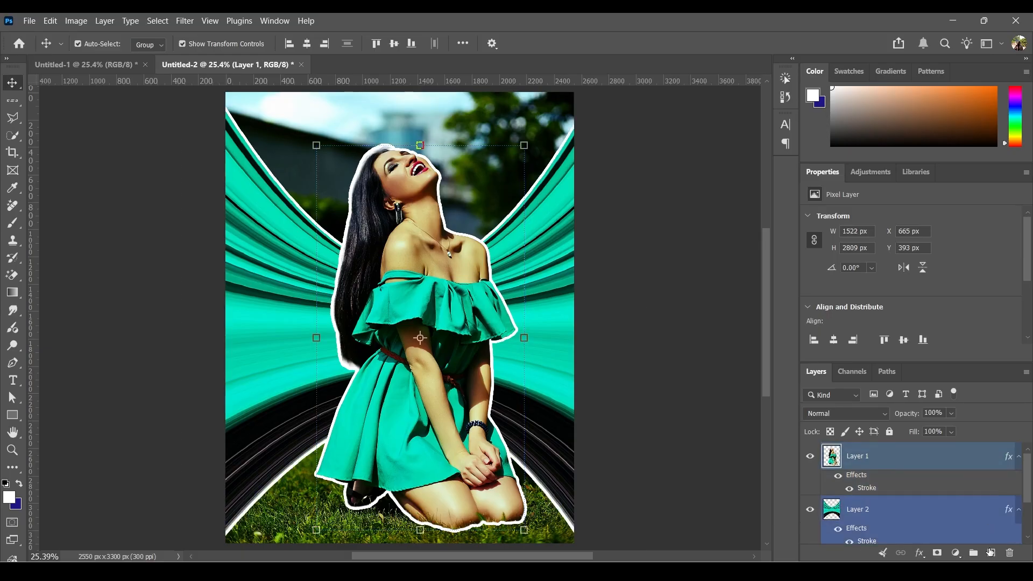
{"action": "left_click", "coordinate": [991, 553]}
{"action": "left_click", "coordinate": [12, 100]}
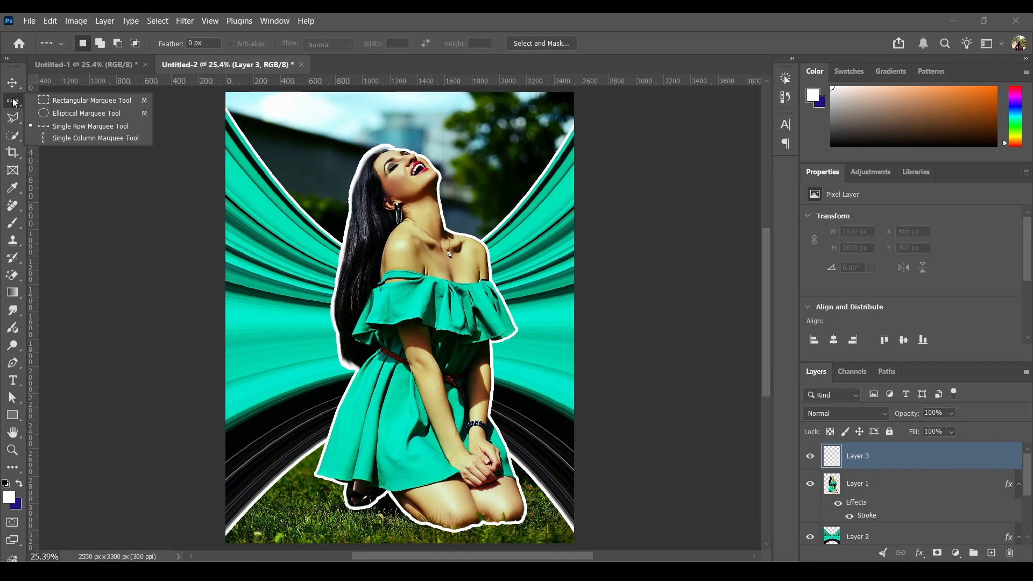
{"action": "left_click", "coordinate": [65, 100]}
{"action": "left_click_drag", "start_coordinate": [223, 89], "coordinate": [577, 545]}
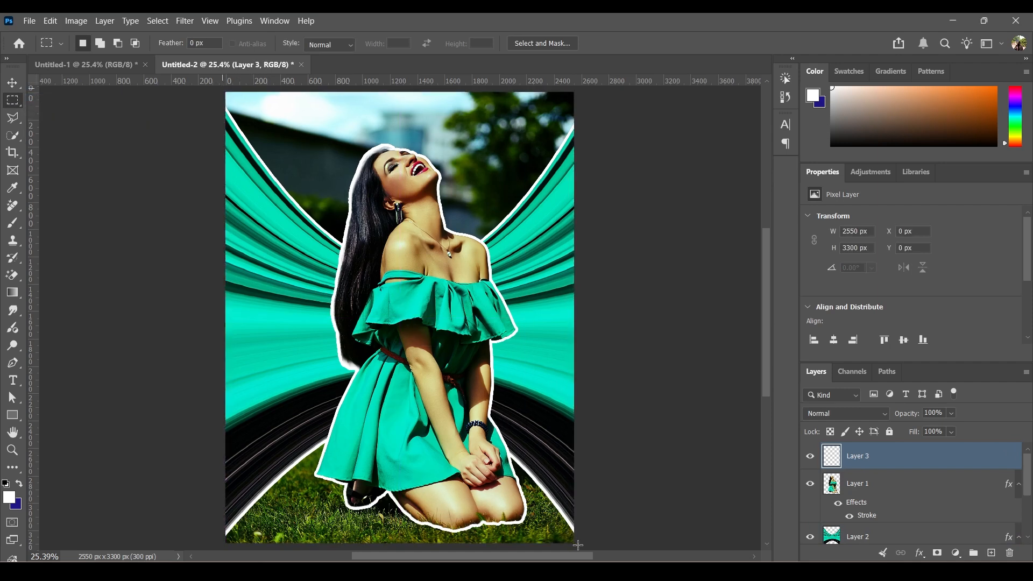
Stroke the canvas selection with a white 20 px border on the inside, and deselect the layer.
{"action": "right_click", "coordinate": [310, 213]}
{"action": "left_click", "coordinate": [341, 385]}
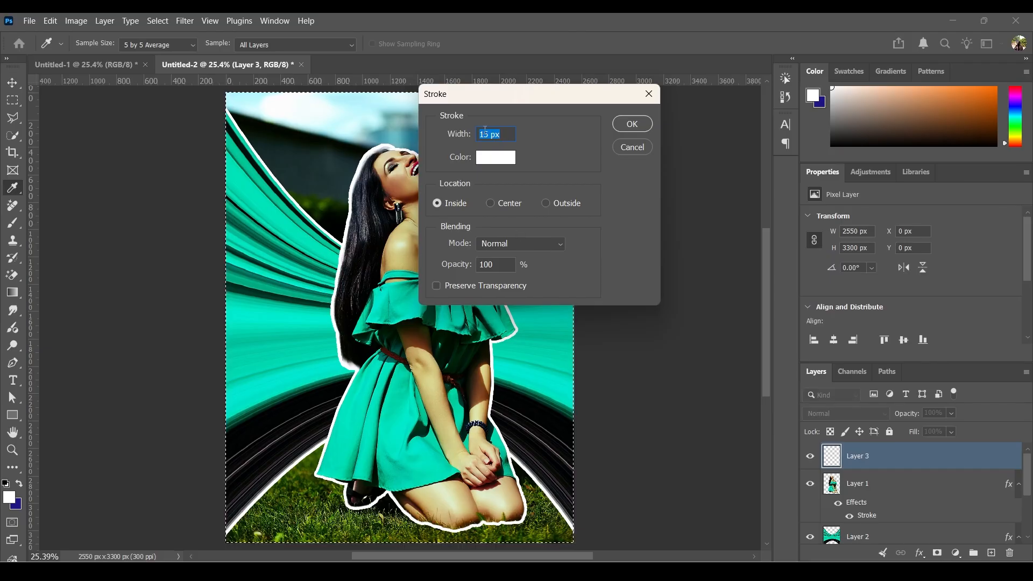
{"action": "type", "text": "20"}
{"action": "left_click", "coordinate": [624, 127]}
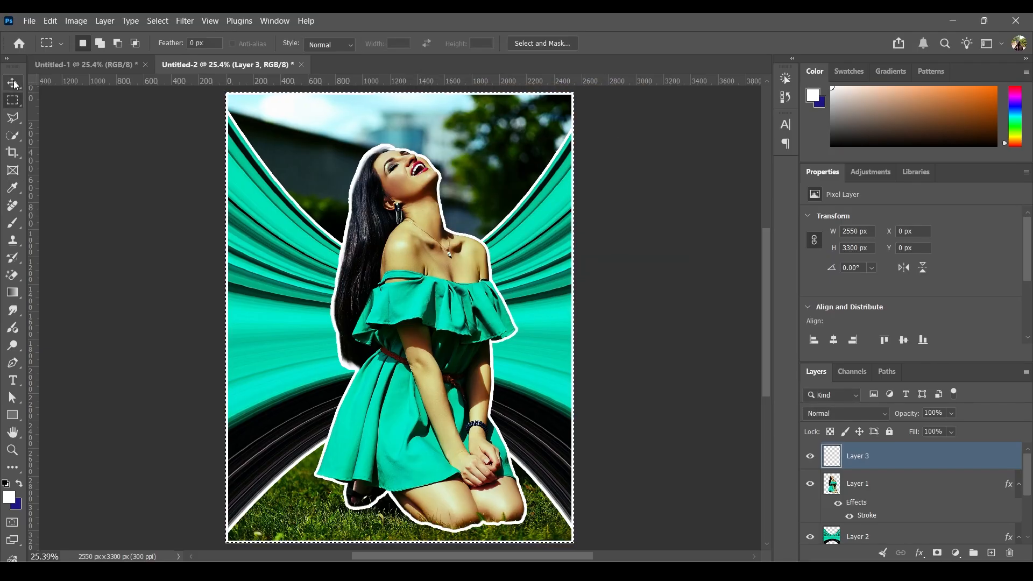
{"action": "left_click", "coordinate": [11, 83]}
{"action": "left_click", "coordinate": [140, 169]}
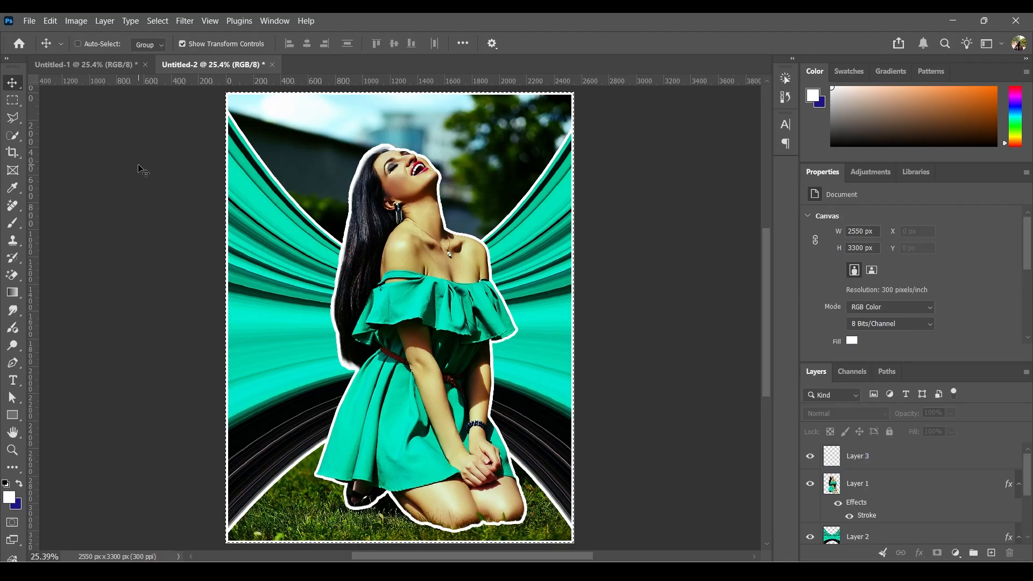
Clear the canvas selection and add white vertical text reading PEXEL in the Forte font beside the woman's hair.
{"action": "key", "text": "ctrl+d"}
{"action": "left_click", "coordinate": [12, 380]}
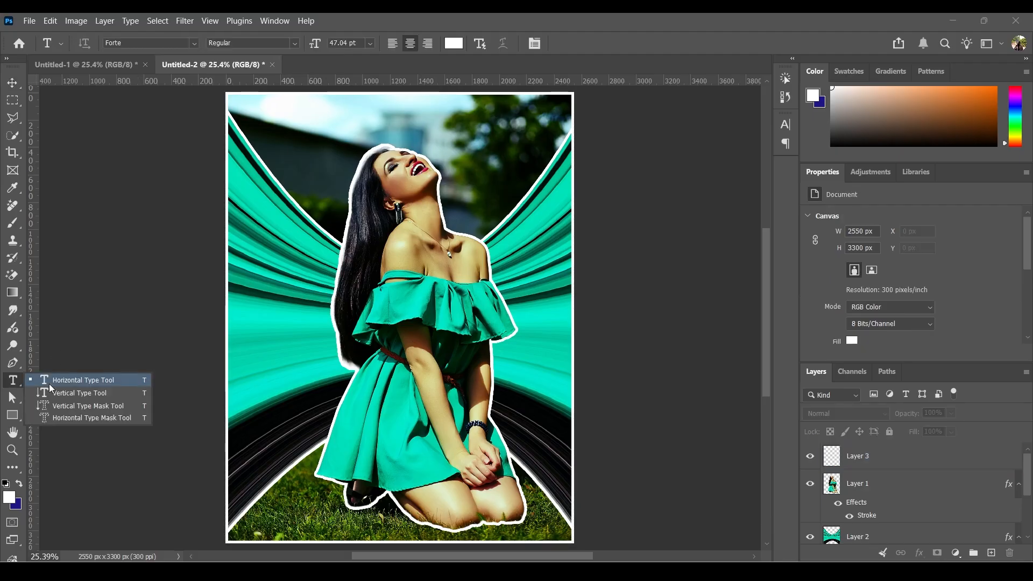
{"action": "left_click", "coordinate": [52, 389]}
{"action": "left_click", "coordinate": [268, 204]}
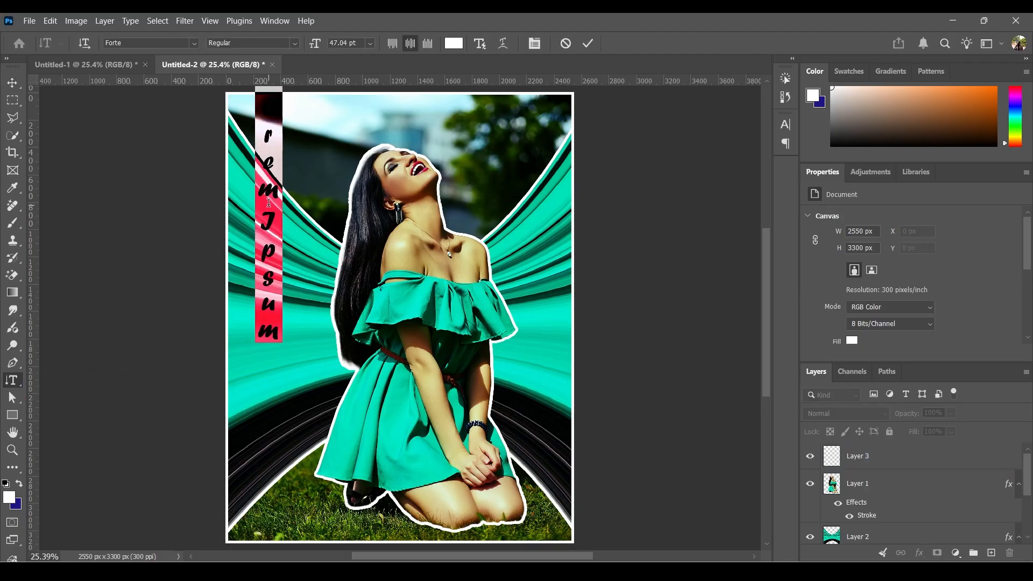
{"action": "type", "text": "P"}
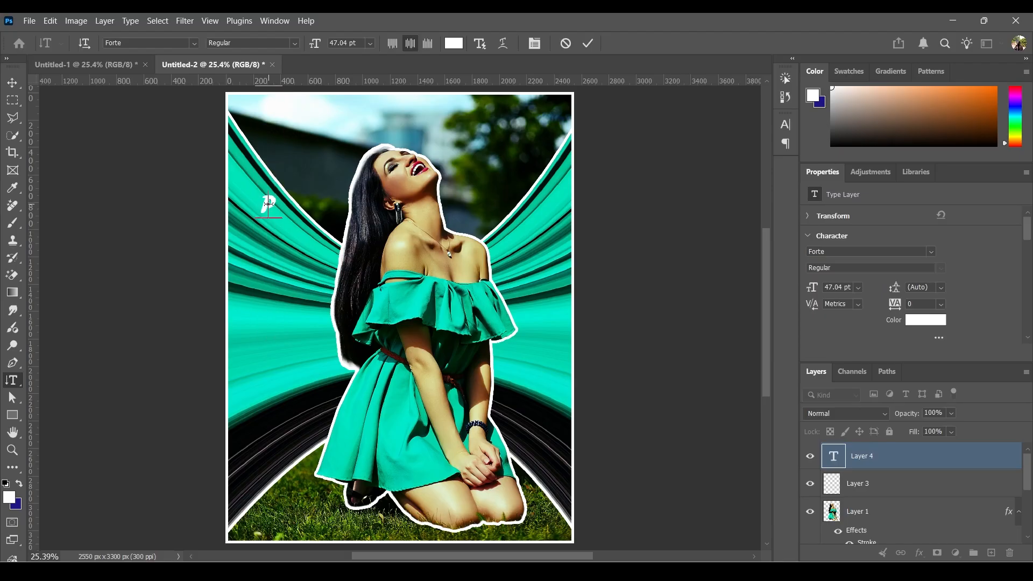
{"action": "type", "text": "exel"}
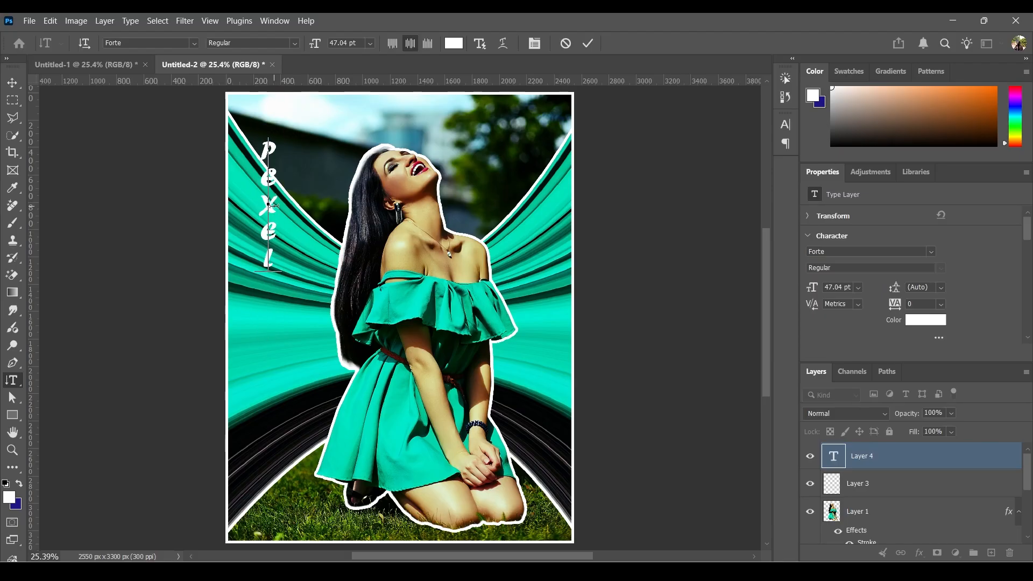
{"action": "left_click", "coordinate": [12, 83]}
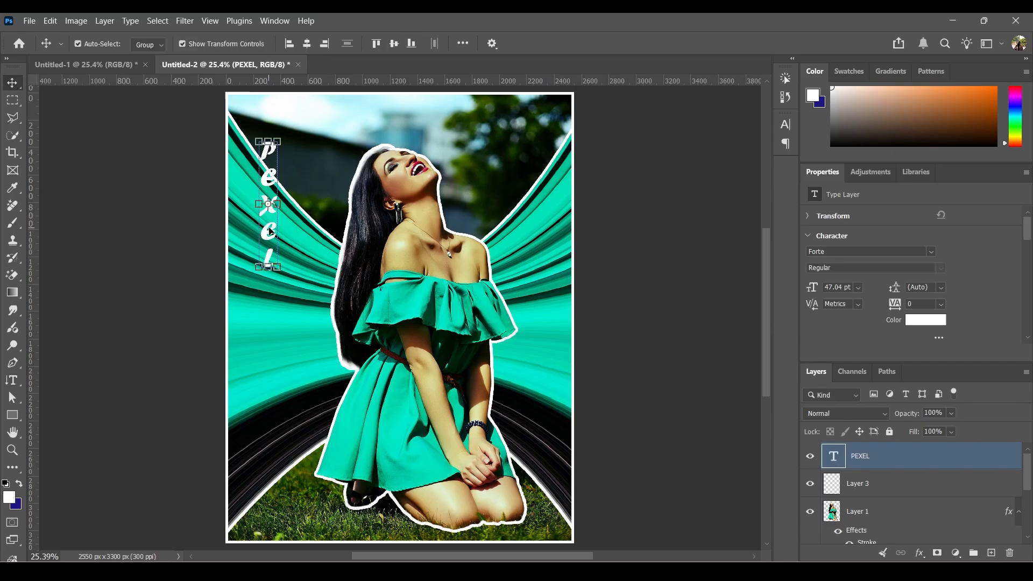
Move the vertical PEXEL text lower beside the woman and scale it proportionally to about 200%.
{"action": "left_click_drag", "start_coordinate": [271, 231], "coordinate": [283, 358]}
{"action": "key", "text": "ctrl+t"}
{"action": "left_click_drag", "start_coordinate": [283, 394], "coordinate": [291, 469]}
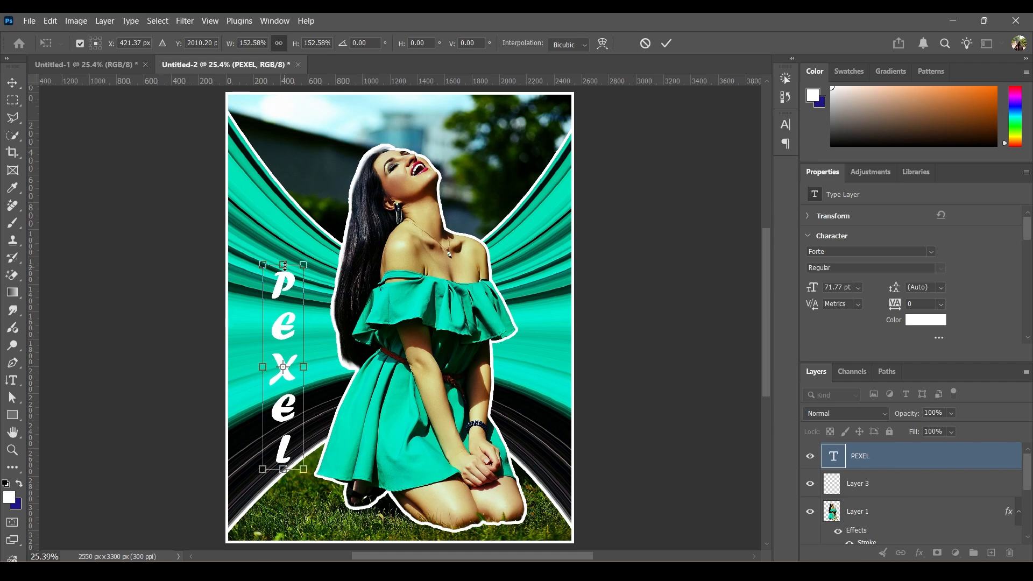
{"action": "left_click_drag", "start_coordinate": [285, 264], "coordinate": [287, 202]}
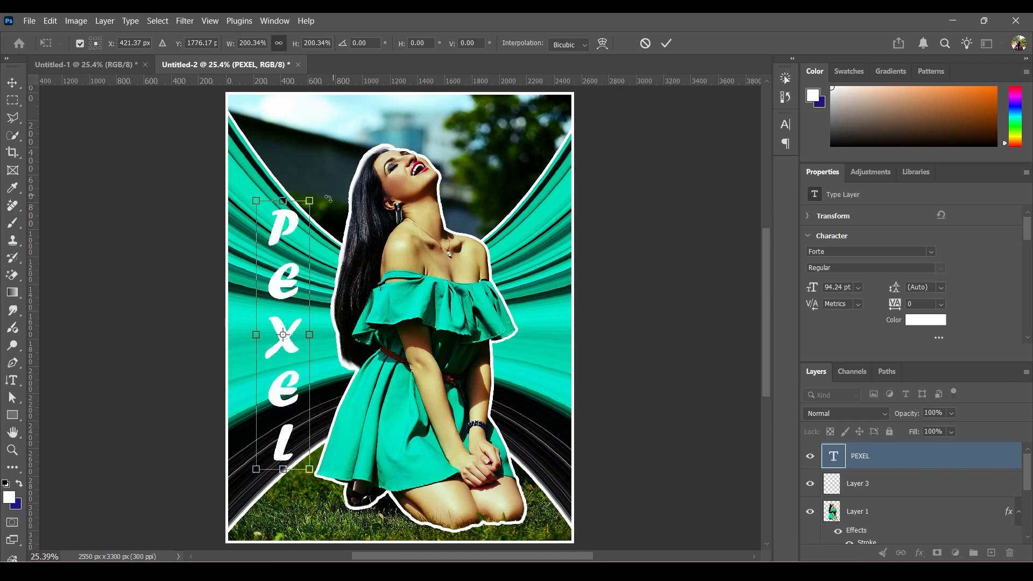
{"action": "left_click", "coordinate": [667, 43]}
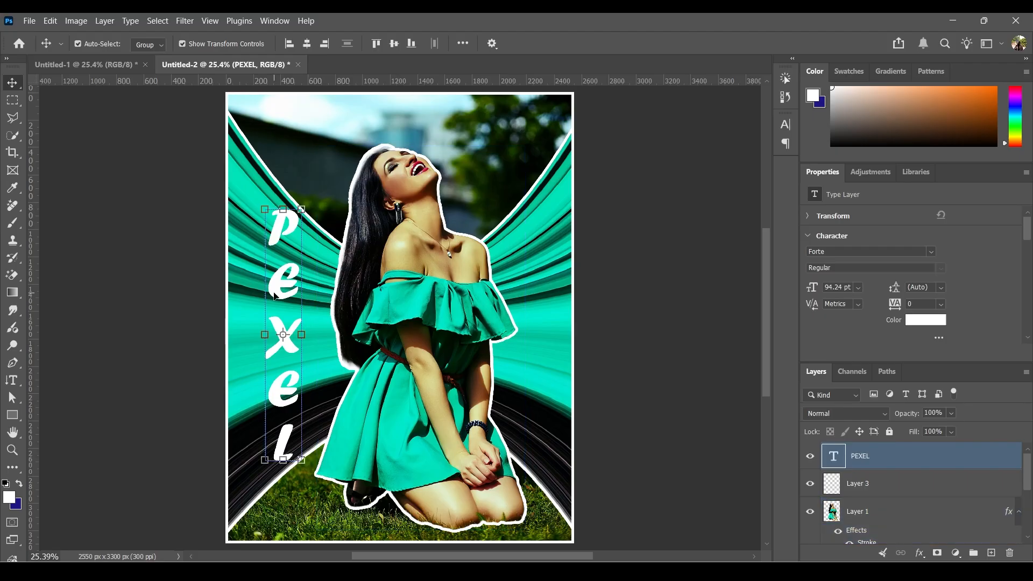
Create a copy of the PEXEL text on the woman's other side that reads EFFECT, and scale it down to about 94%.
{"action": "left_click_drag", "start_coordinate": [278, 295], "coordinate": [534, 294]}
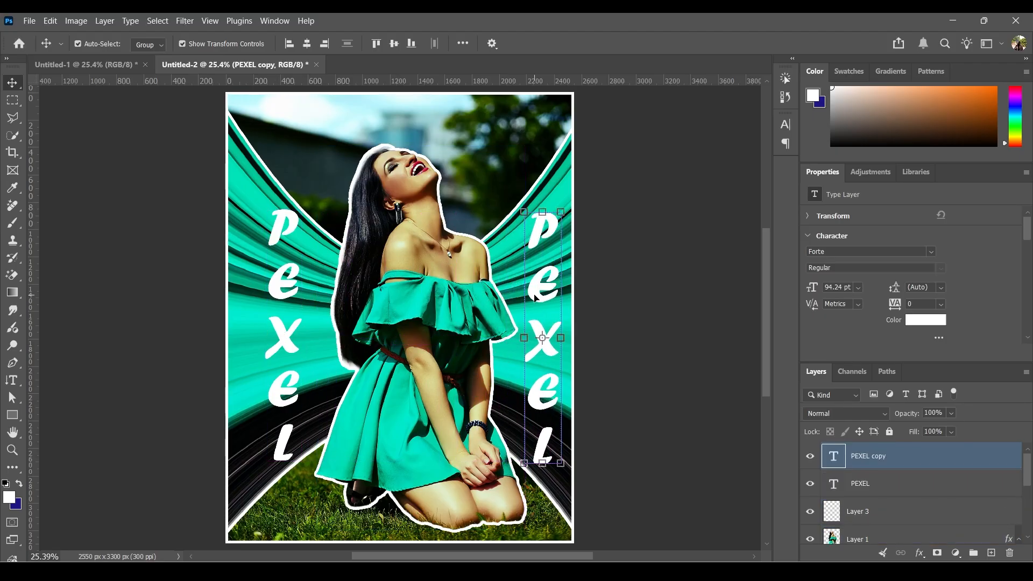
{"action": "double_click", "coordinate": [534, 293]}
{"action": "type", "text": "EFFECT"}
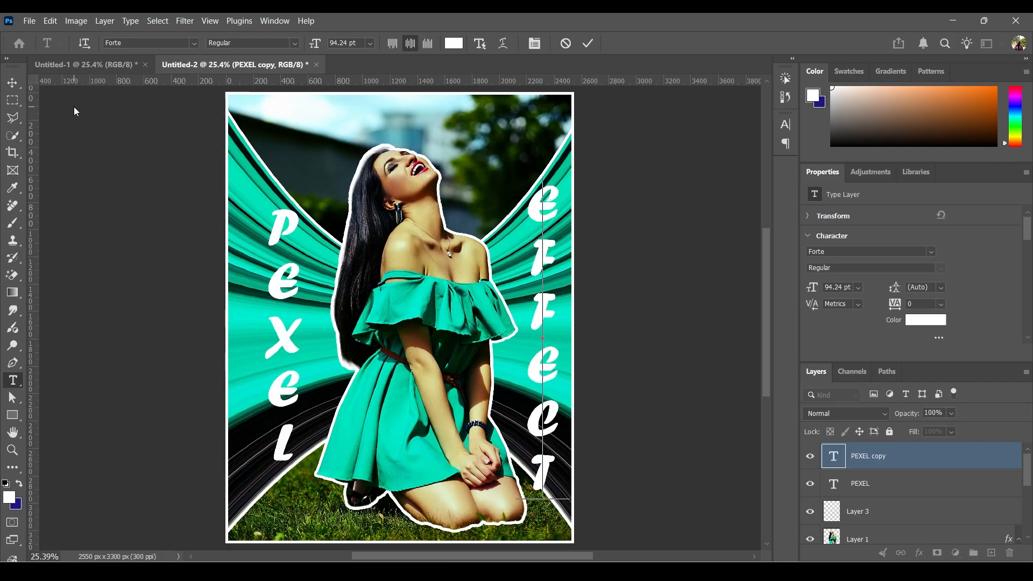
{"action": "left_click", "coordinate": [12, 82]}
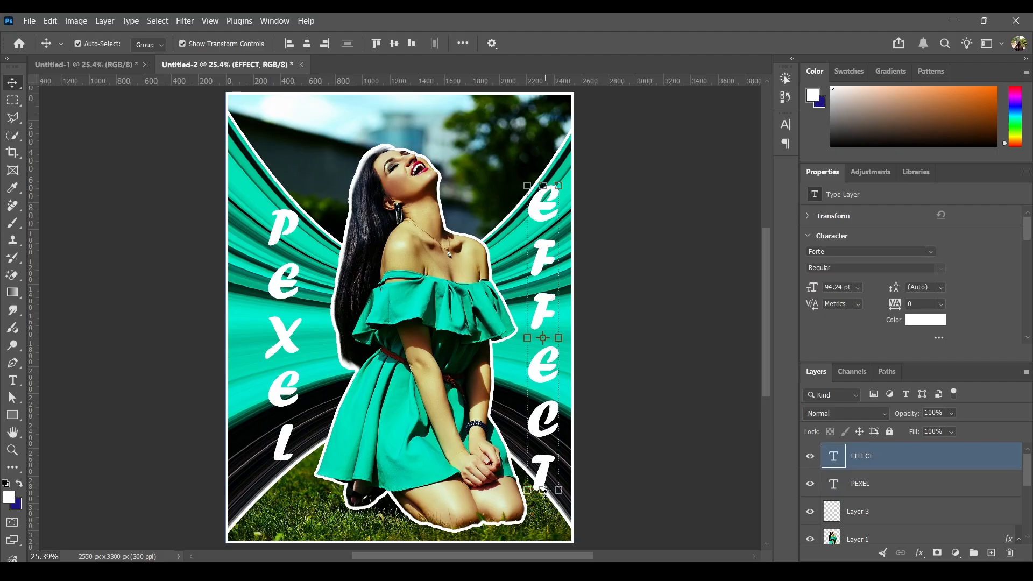
{"action": "left_click_drag", "start_coordinate": [544, 491], "coordinate": [543, 478]}
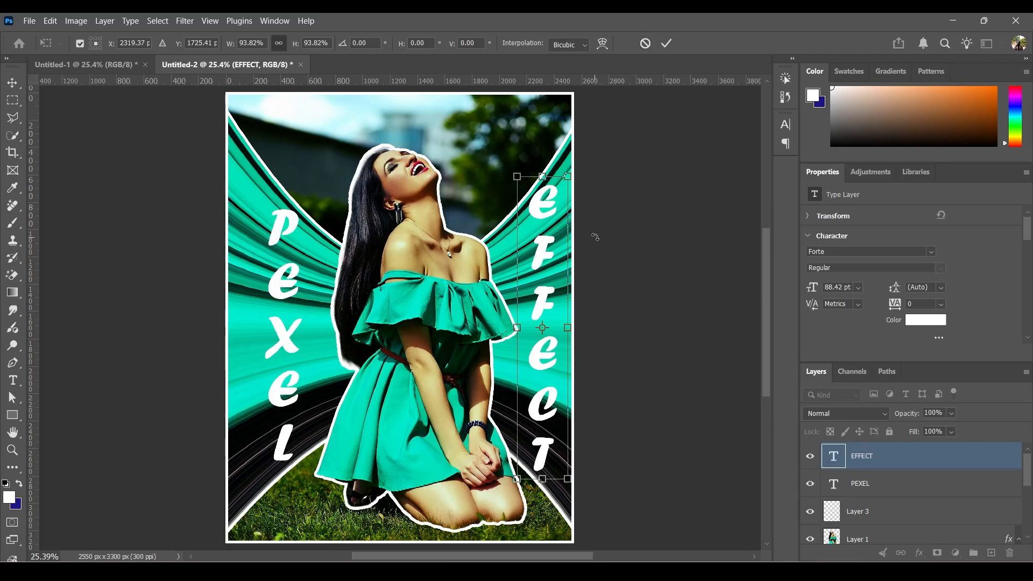
{"action": "left_click", "coordinate": [666, 43]}
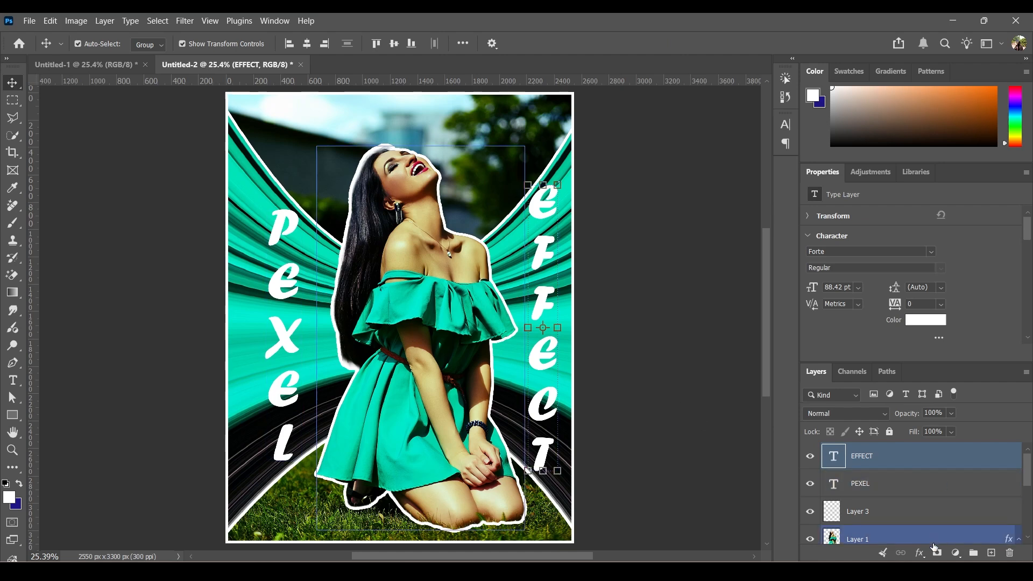
Add a black Drop Shadow with the preset settings to both the EFFECT and PEXEL text layers.
{"action": "left_click", "coordinate": [919, 553]}
{"action": "left_click", "coordinate": [926, 546]}
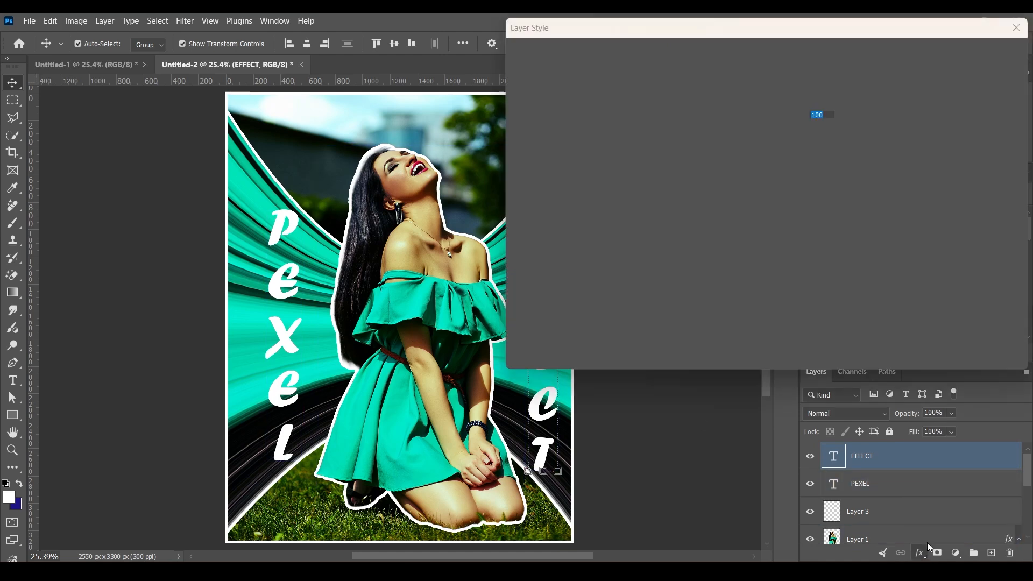
{"action": "left_click", "coordinate": [960, 56]}
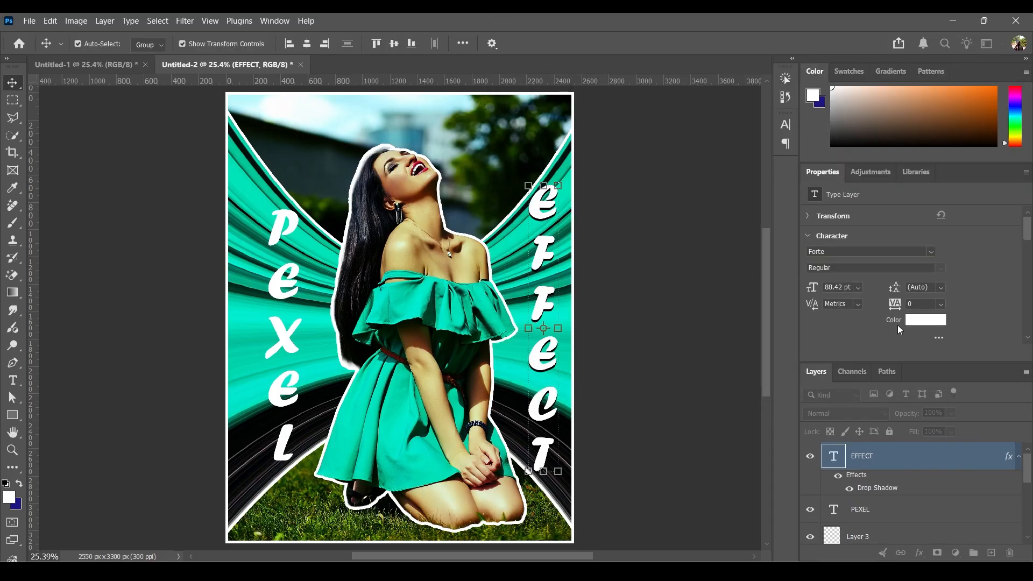
{"action": "left_click", "coordinate": [885, 508]}
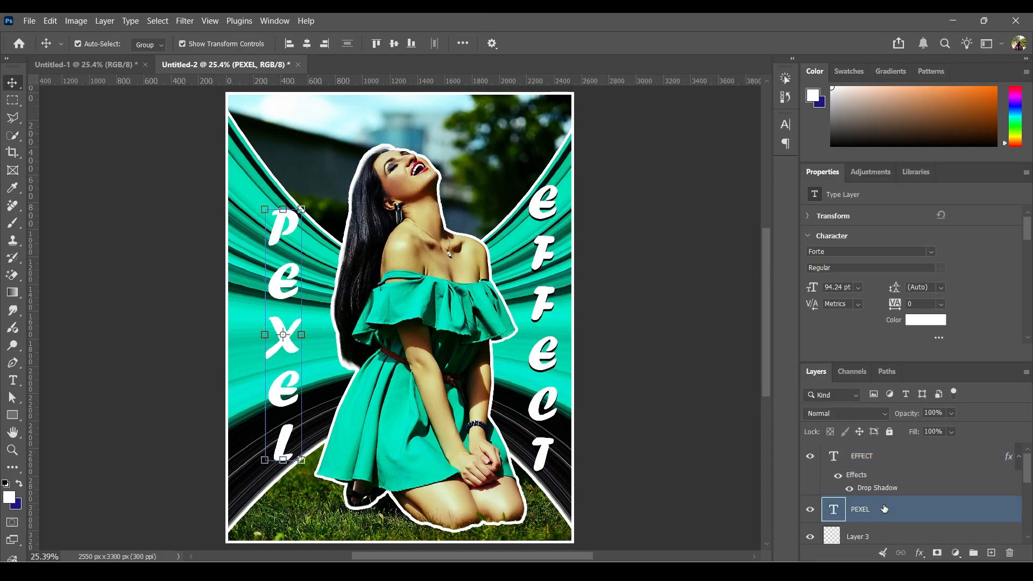
{"action": "left_click", "coordinate": [919, 553]}
{"action": "left_click", "coordinate": [923, 548]}
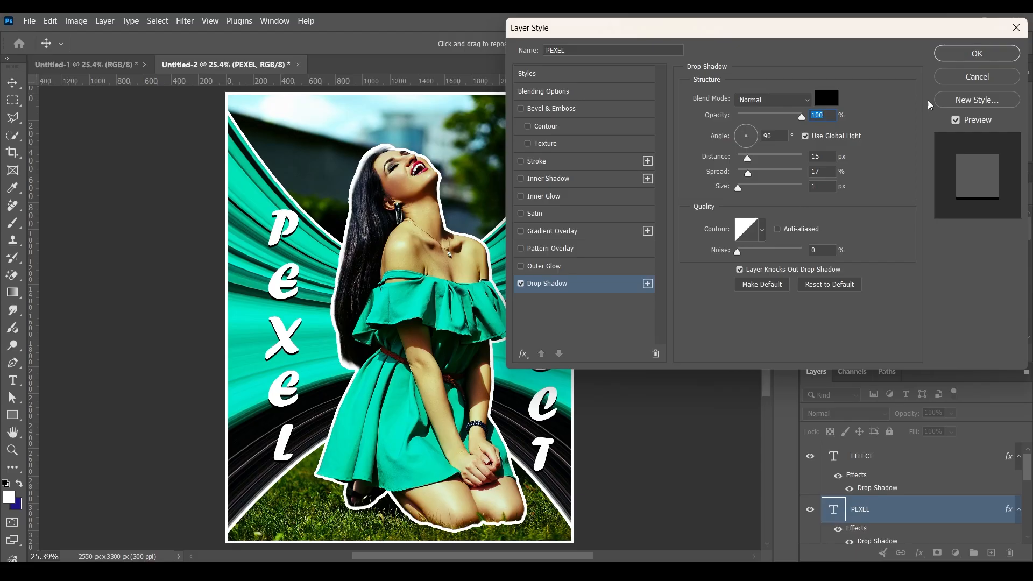
{"action": "left_click", "coordinate": [959, 56]}
Set the angle of the EFFECT layer's Drop Shadow to 0° with Use Global Light left on.
{"action": "left_click", "coordinate": [909, 487]}
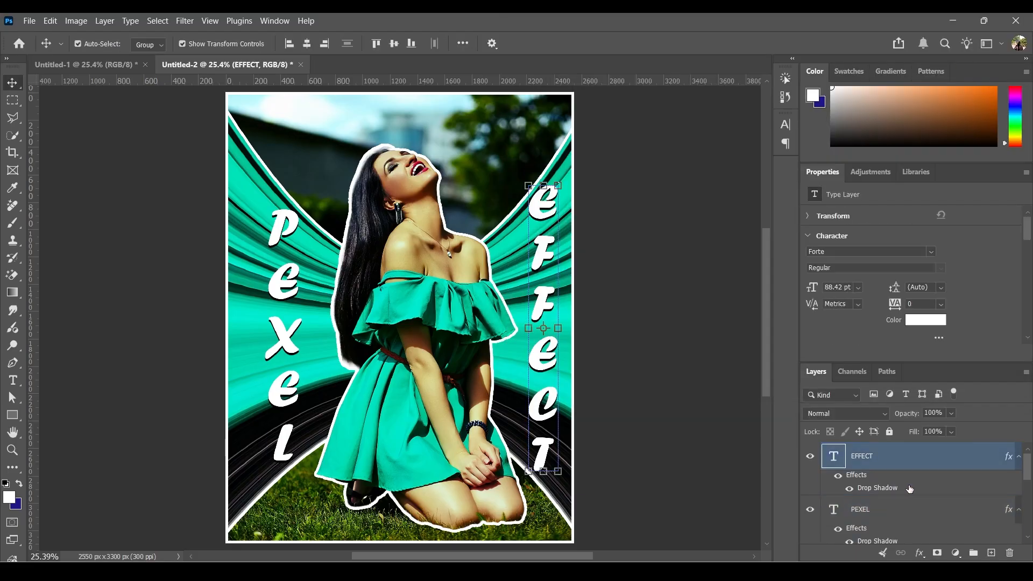
{"action": "double_click", "coordinate": [909, 488]}
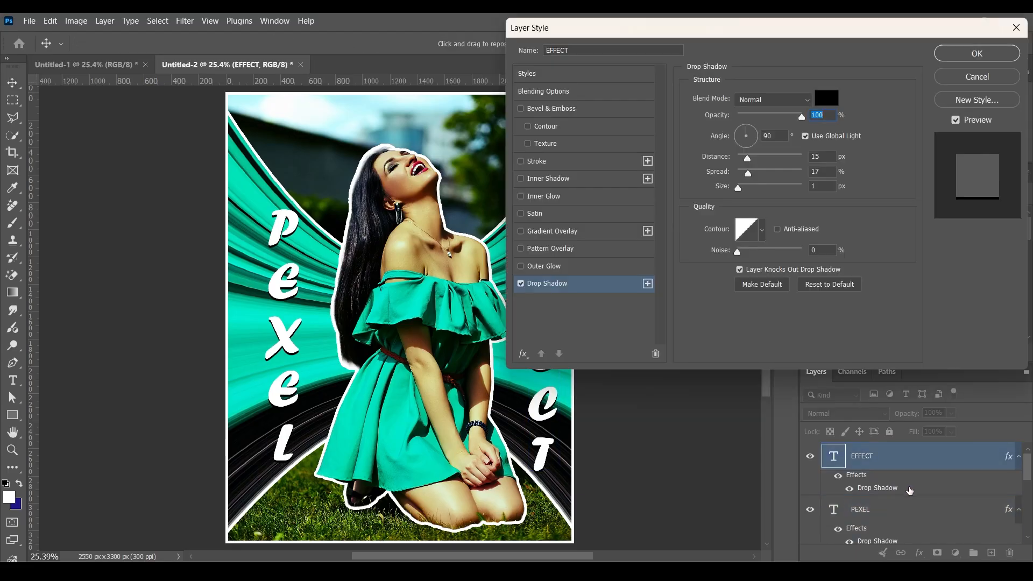
{"action": "left_click", "coordinate": [756, 138]}
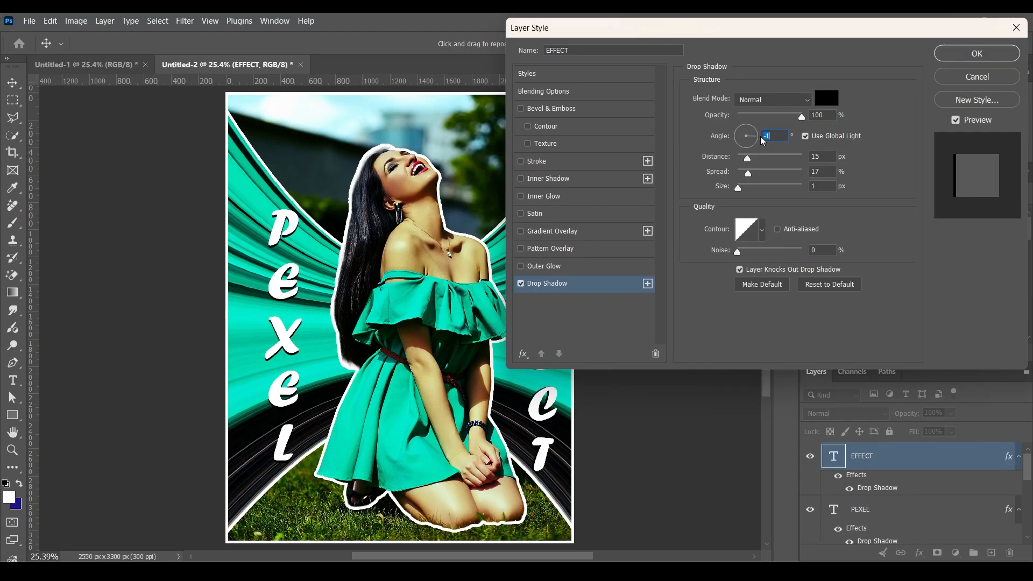
{"action": "type", "text": "0"}
{"action": "key", "text": "Return"}
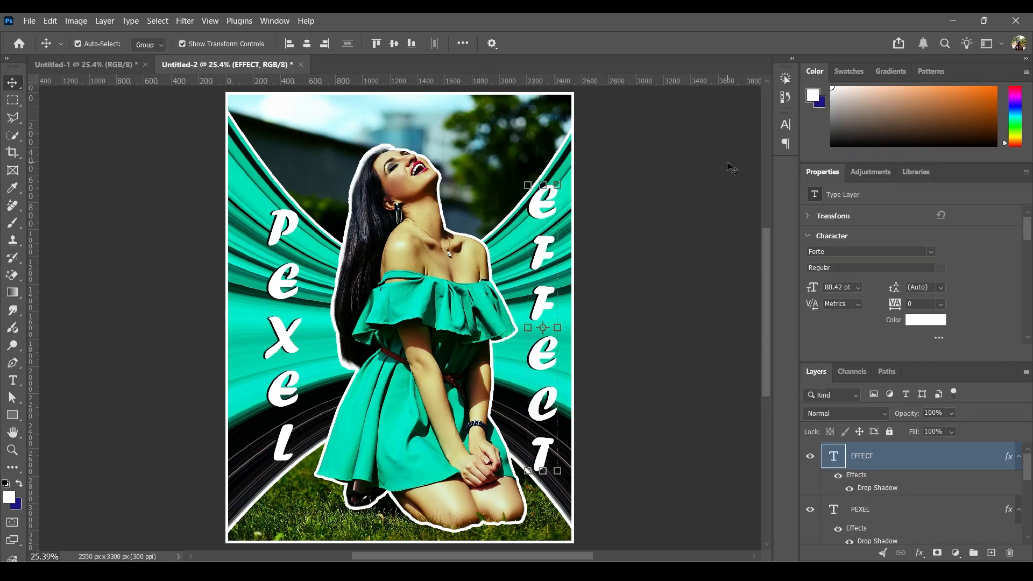